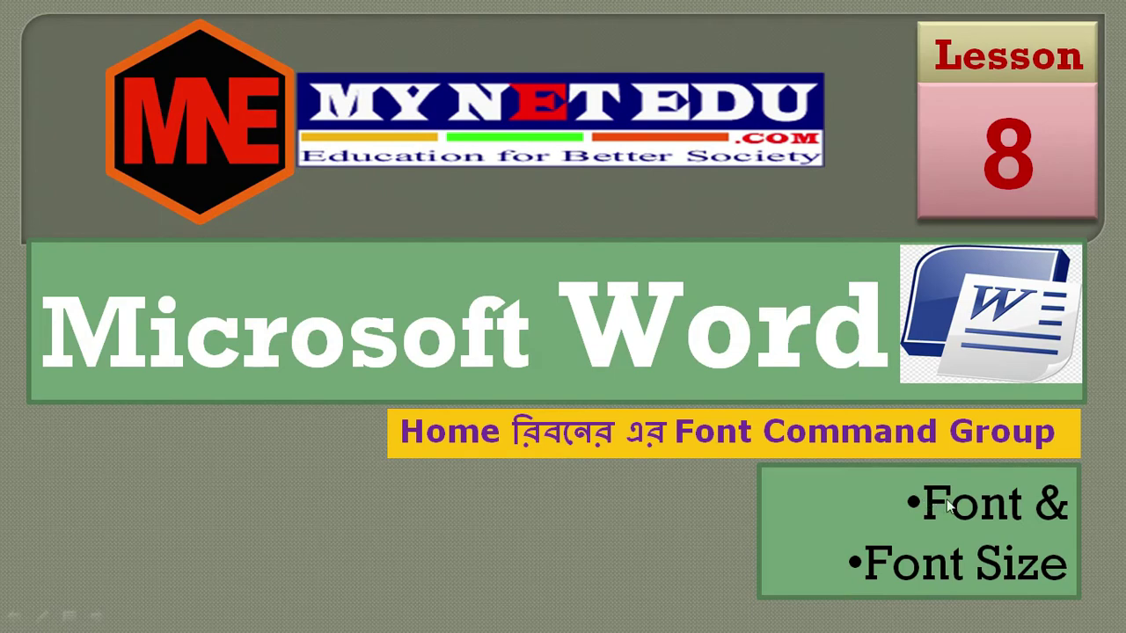
Step: Advance past the font commands overview to the 'How to change FONT SIZE' instructions slide
click(901, 557)
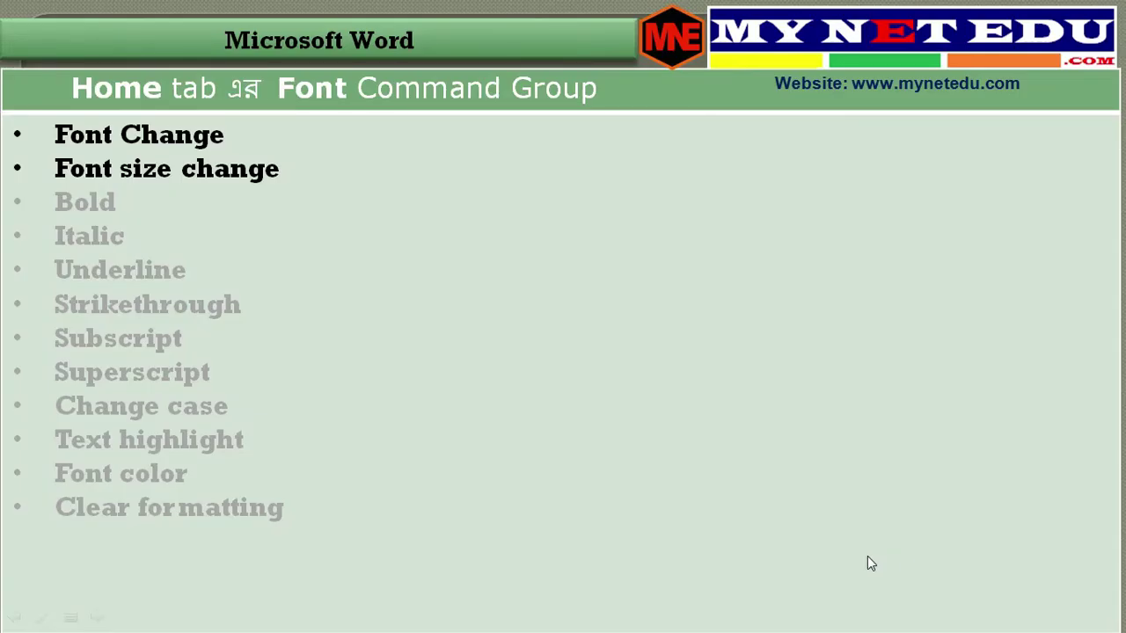
click(867, 557)
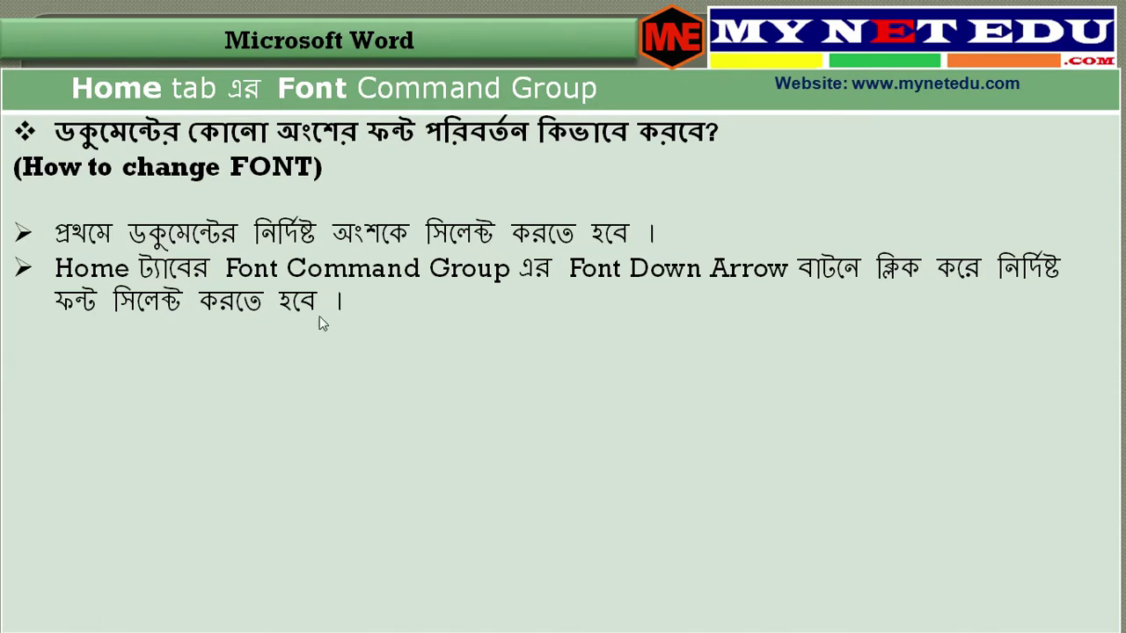
click(350, 446)
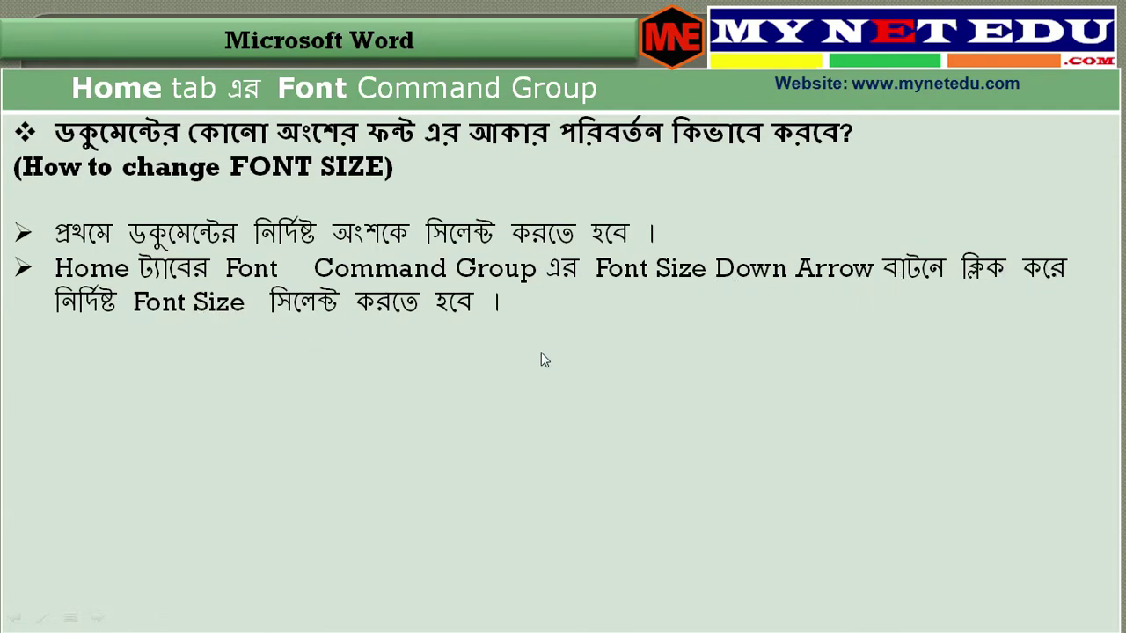
Step: Exit the slideshow to edit slide 5 of 8_Font, Font Size.pptx
key(Escape)
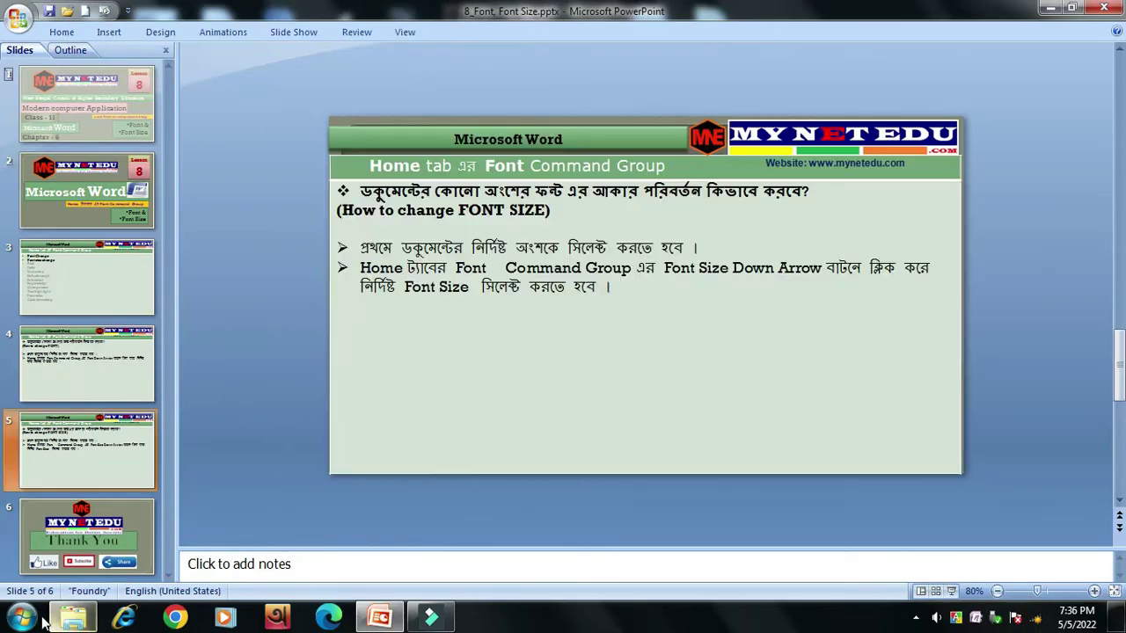
Step: Launch Word and generate three sample paragraphs with =rand()
click(35, 620)
key(Escape)
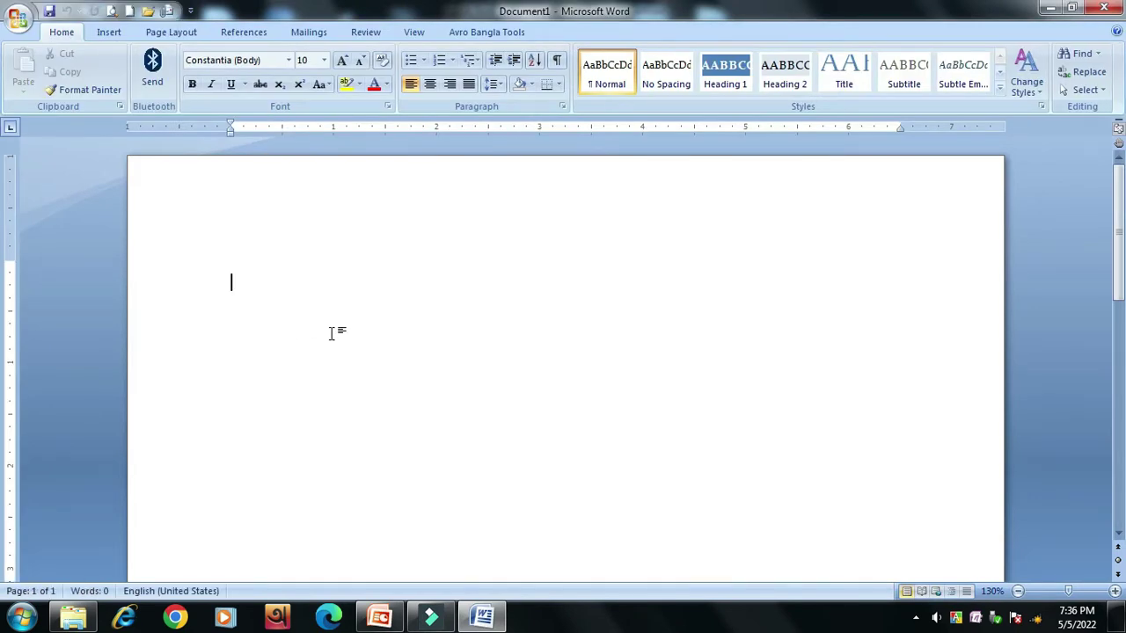
text(=rand())
key(Return)
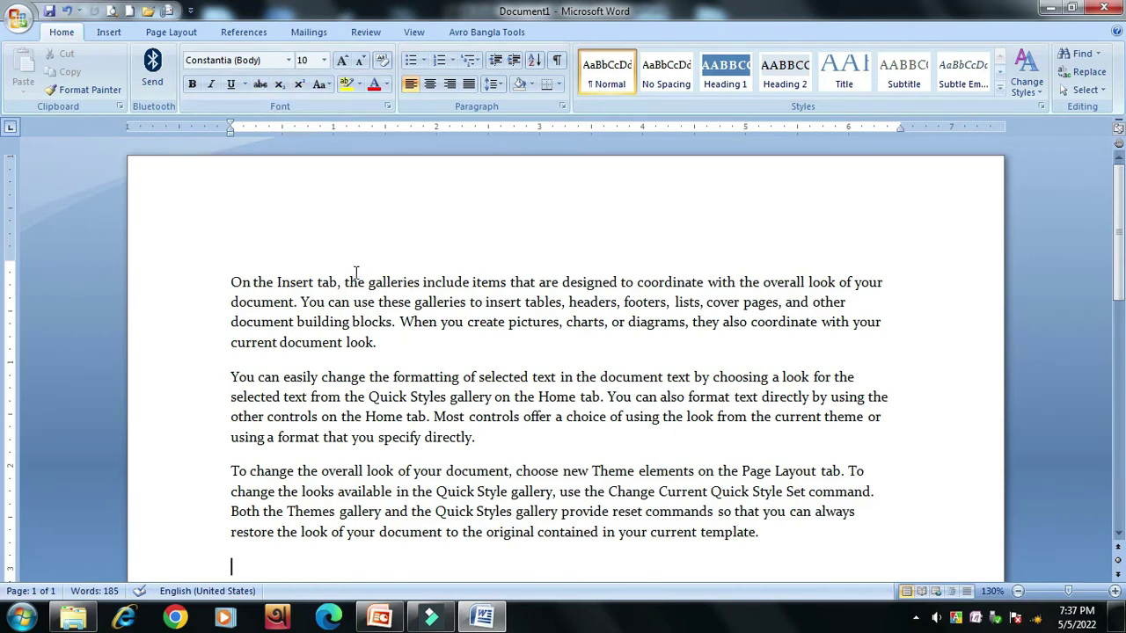
click(288, 62)
click(326, 62)
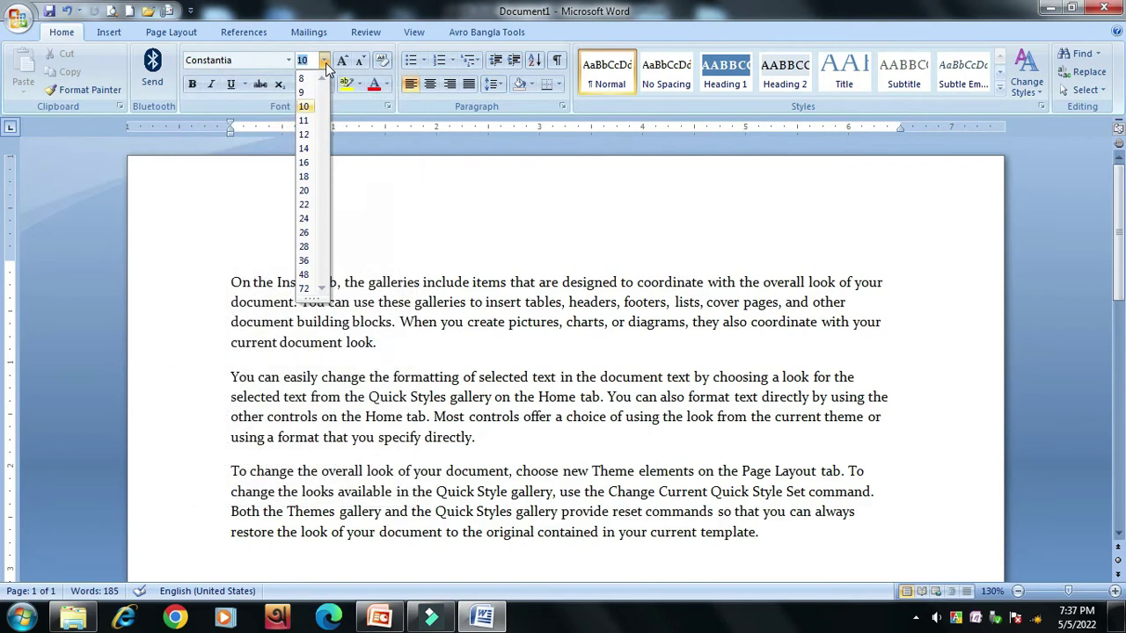
key(Escape)
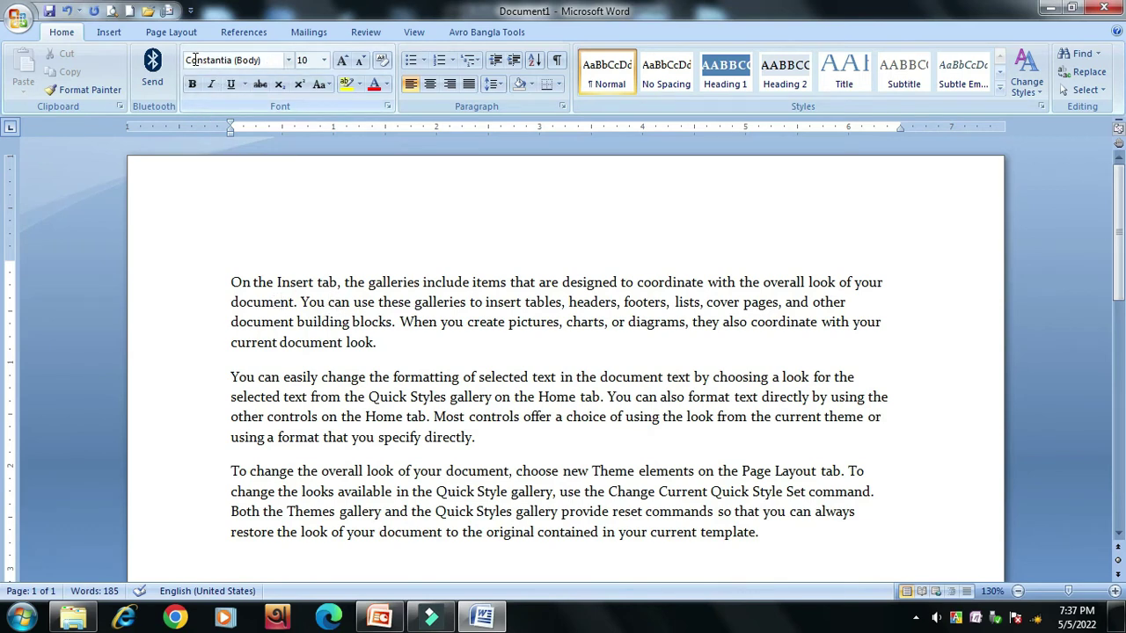
drag(194, 59, 264, 66)
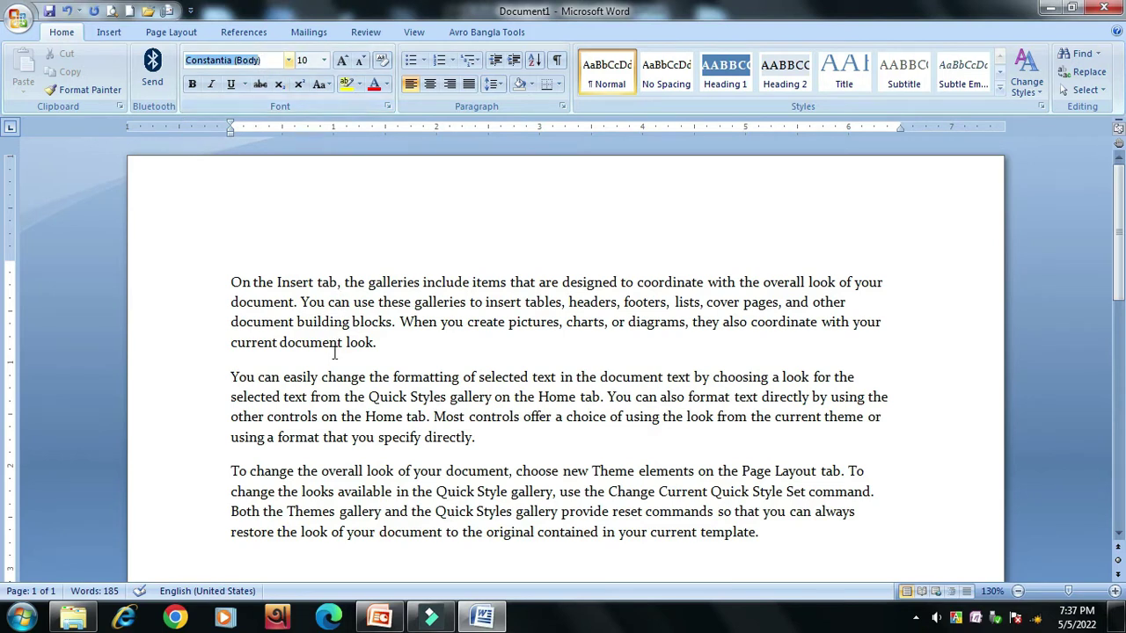
click(384, 307)
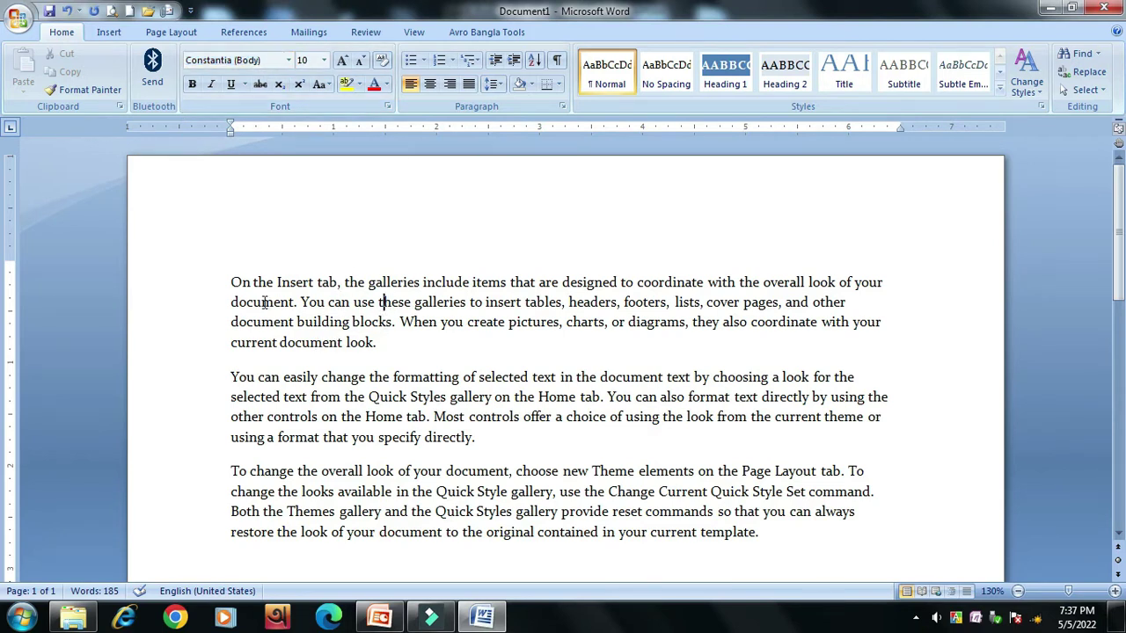
Step: Select the first sample paragraph and change its font to Wide Latin
mouse_move(232, 281)
mouse_down()
mouse_move(385, 326)
mouse_move(393, 349)
mouse_up()
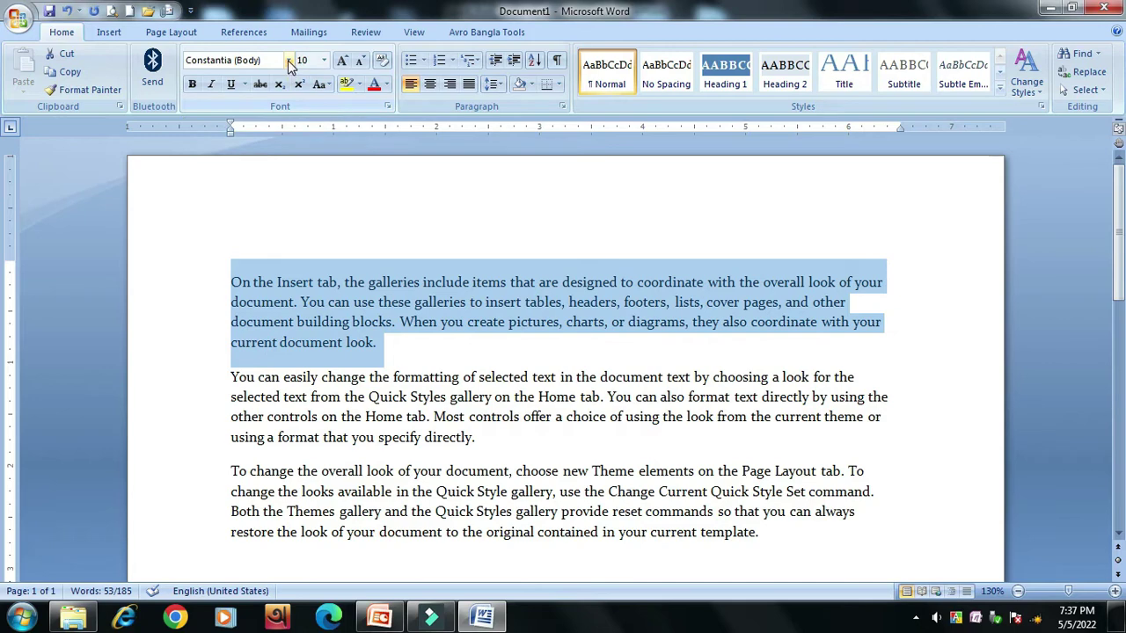
click(289, 62)
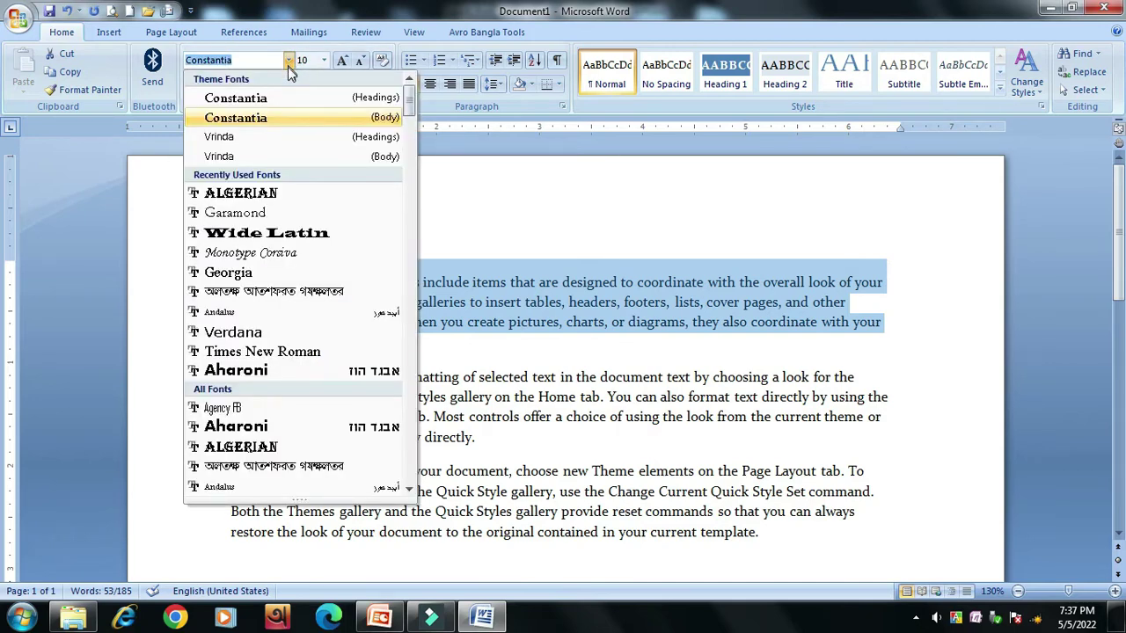
scroll(314, 302, down, 3)
scroll(315, 440, up, 1)
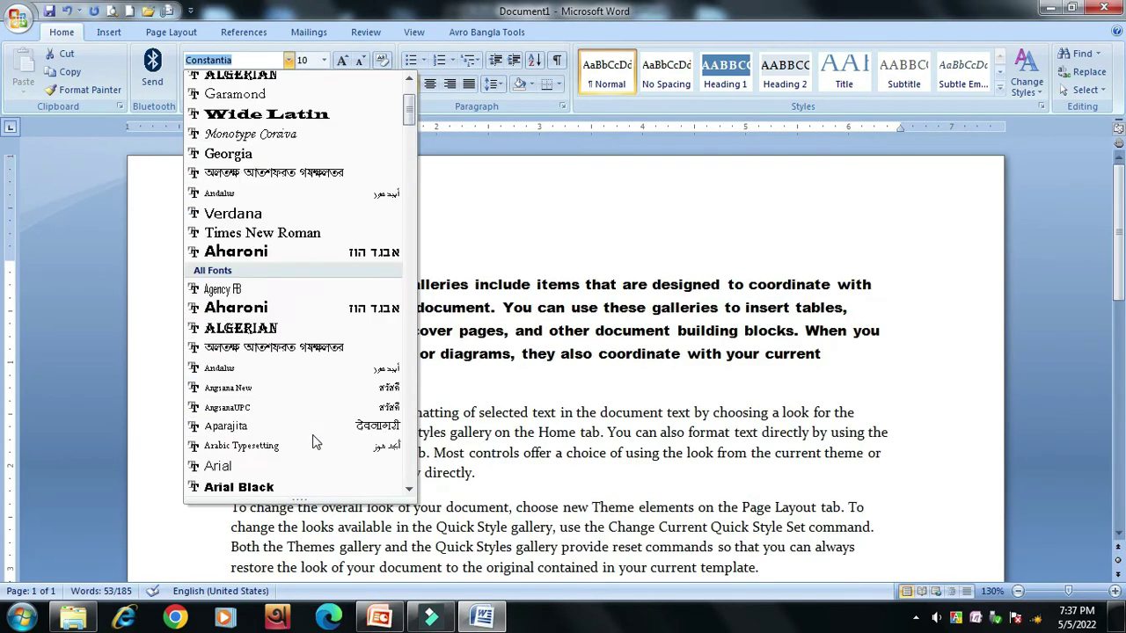
scroll(315, 442, up, 2)
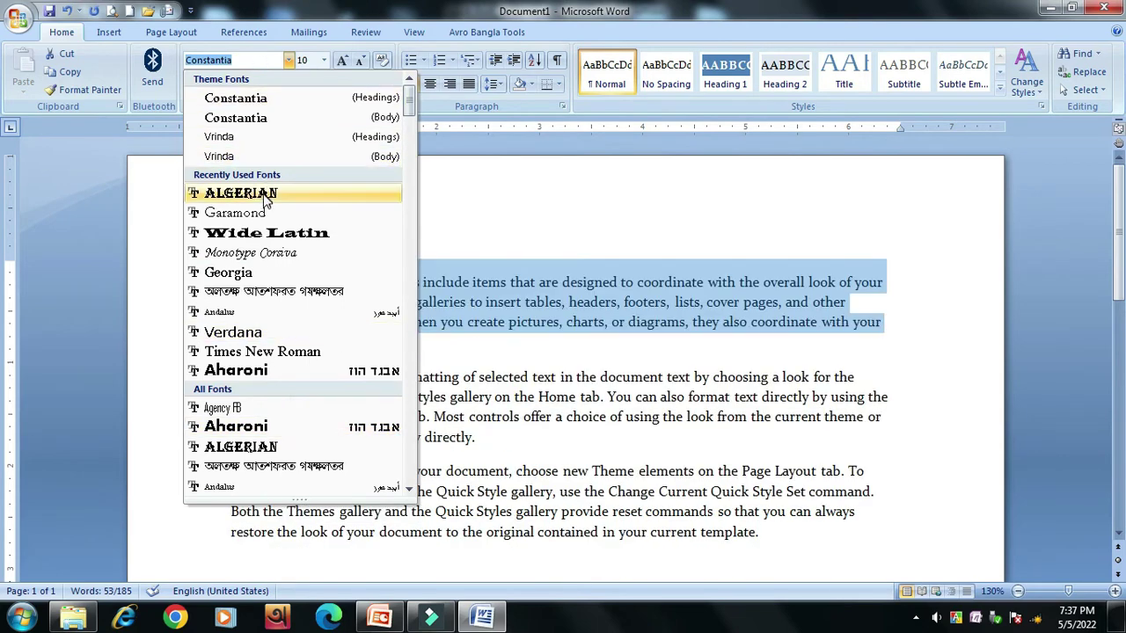
click(242, 233)
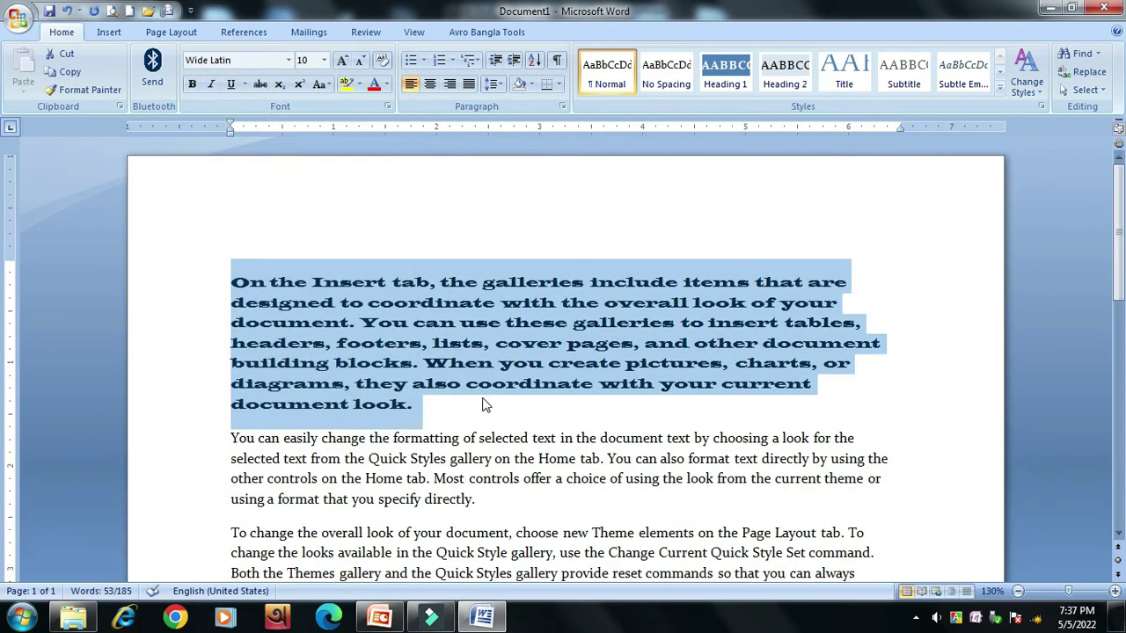
click(484, 403)
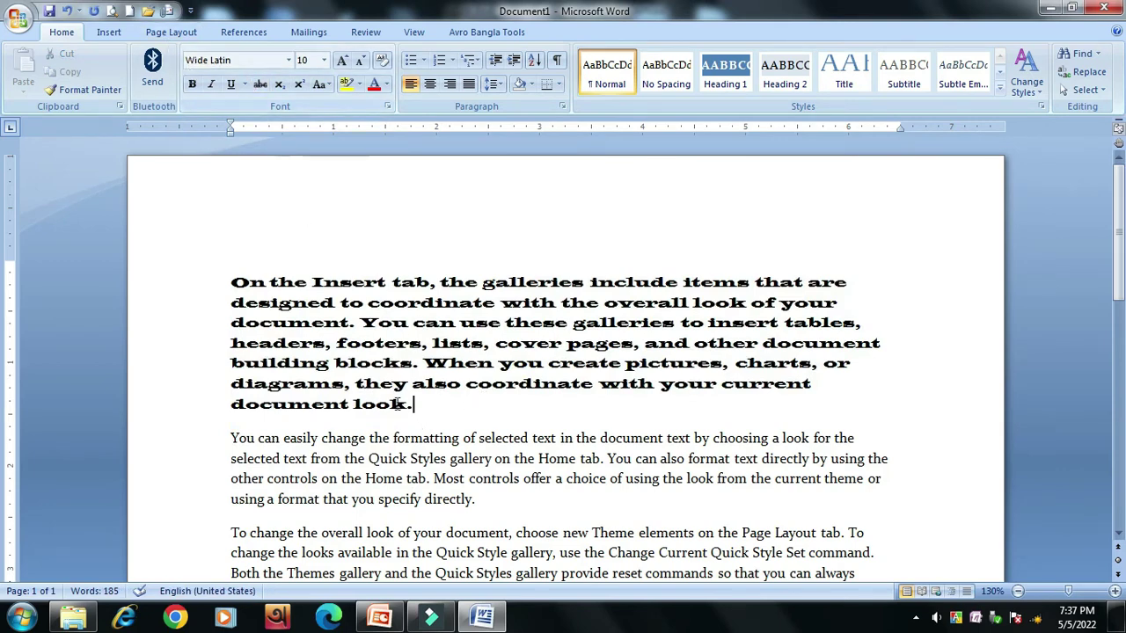
mouse_move(413, 403)
mouse_down()
mouse_move(251, 302)
mouse_move(245, 281)
mouse_up()
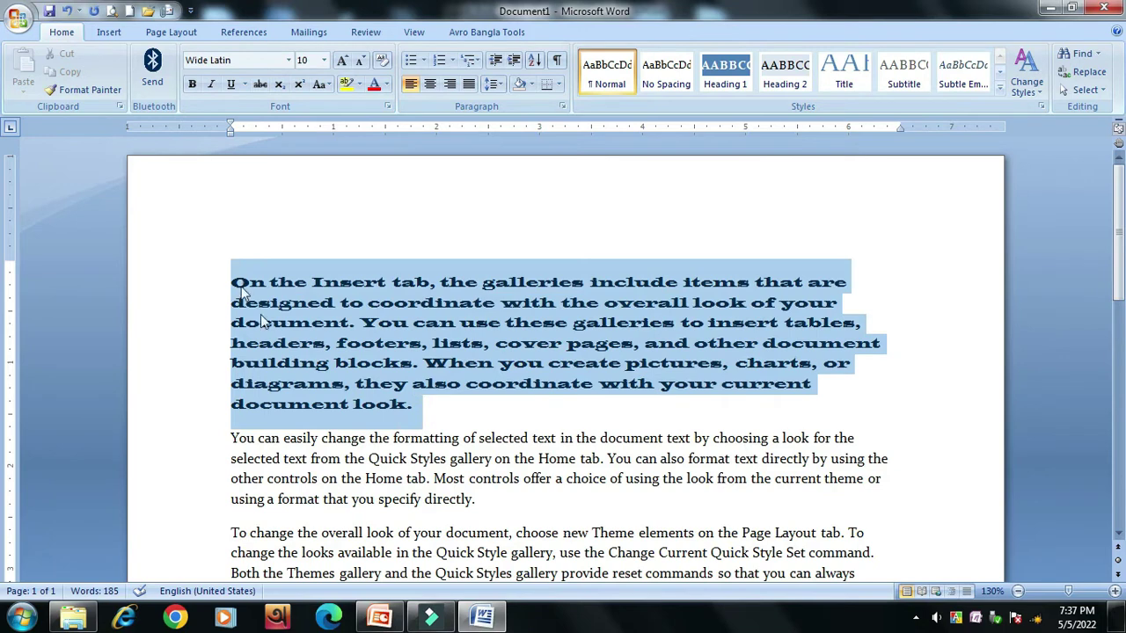
Step: Select the second sample paragraph and change its font to Monotype Corsiva
click(414, 460)
drag(477, 498, 230, 437)
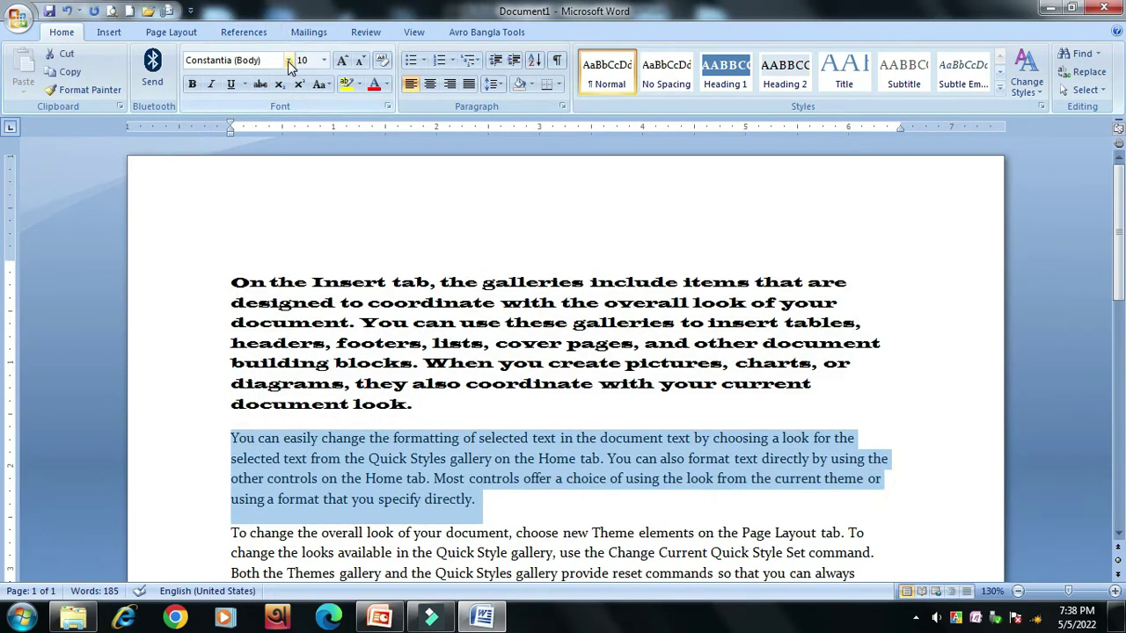
click(288, 59)
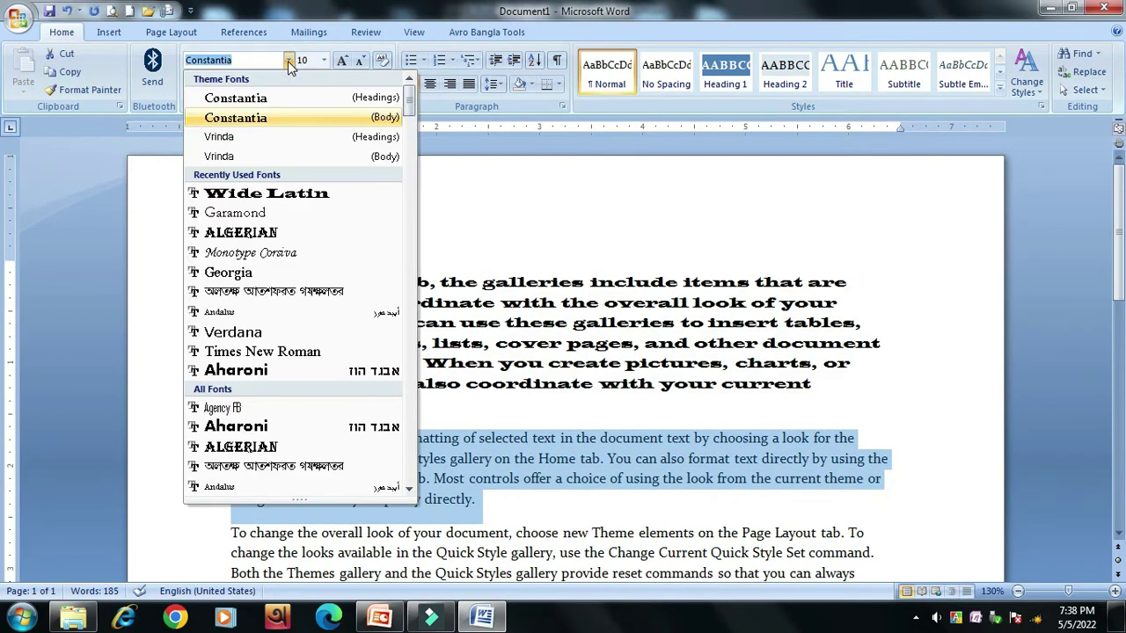
click(250, 254)
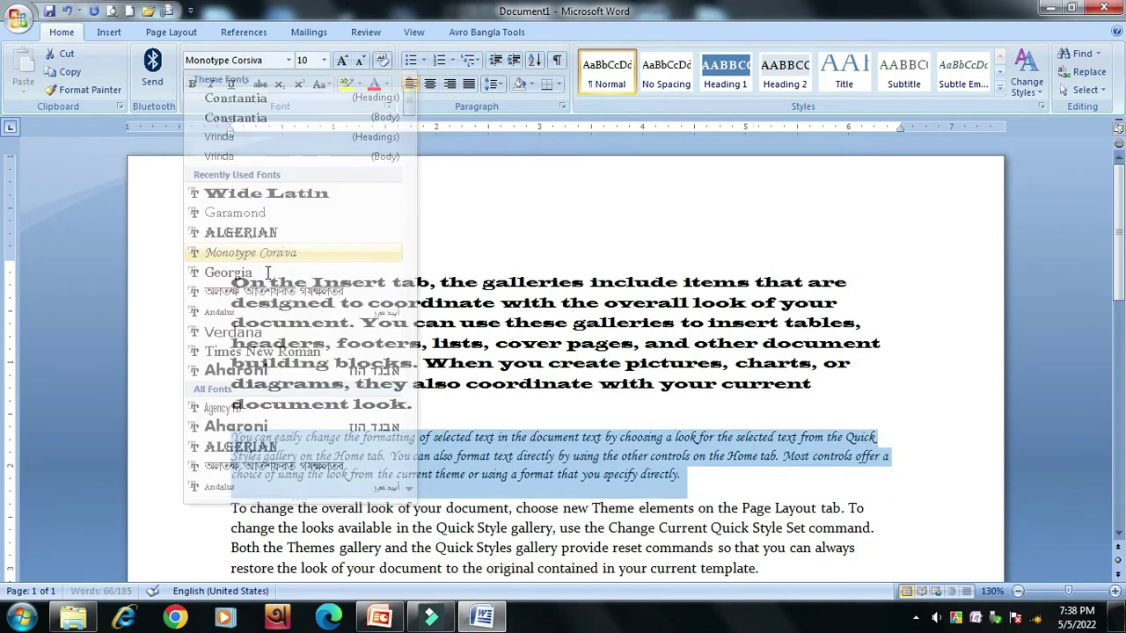
click(615, 412)
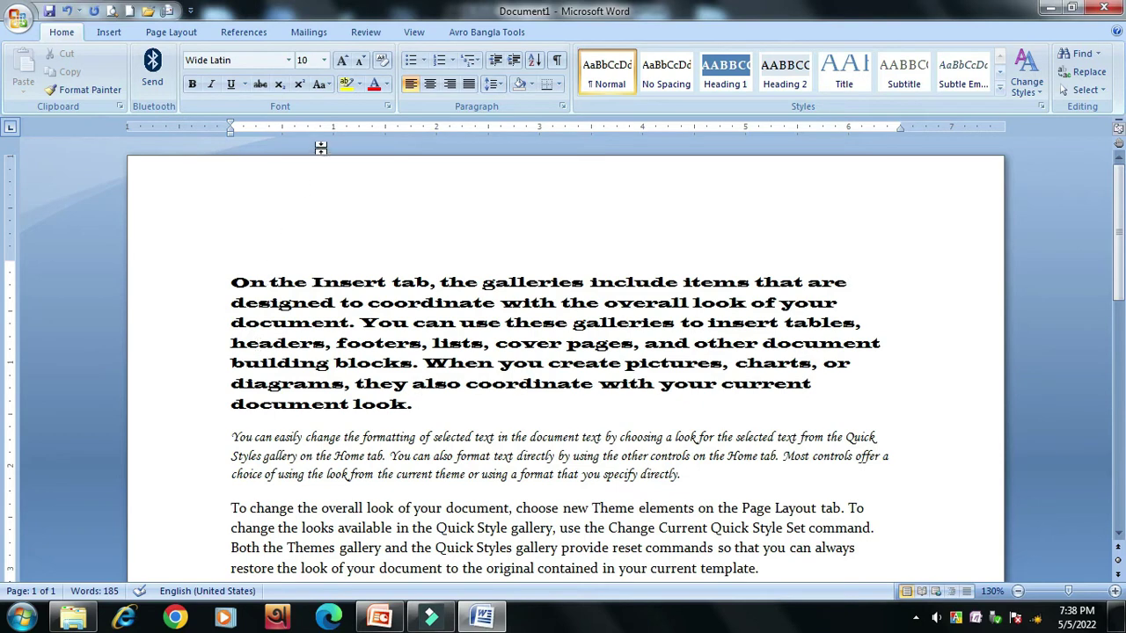
click(290, 61)
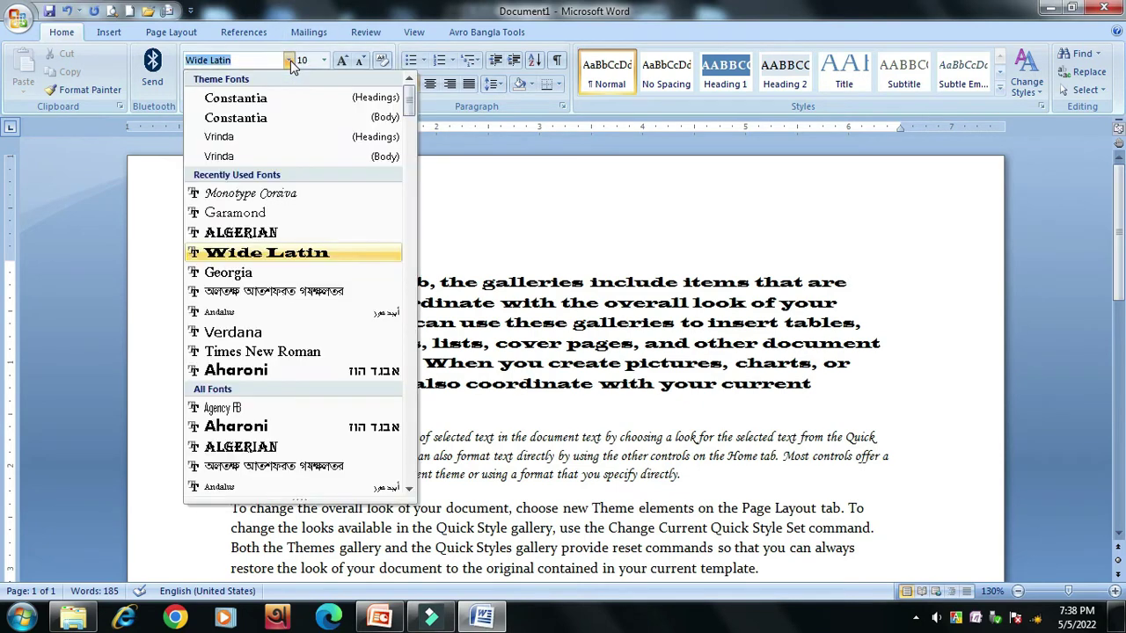
click(432, 195)
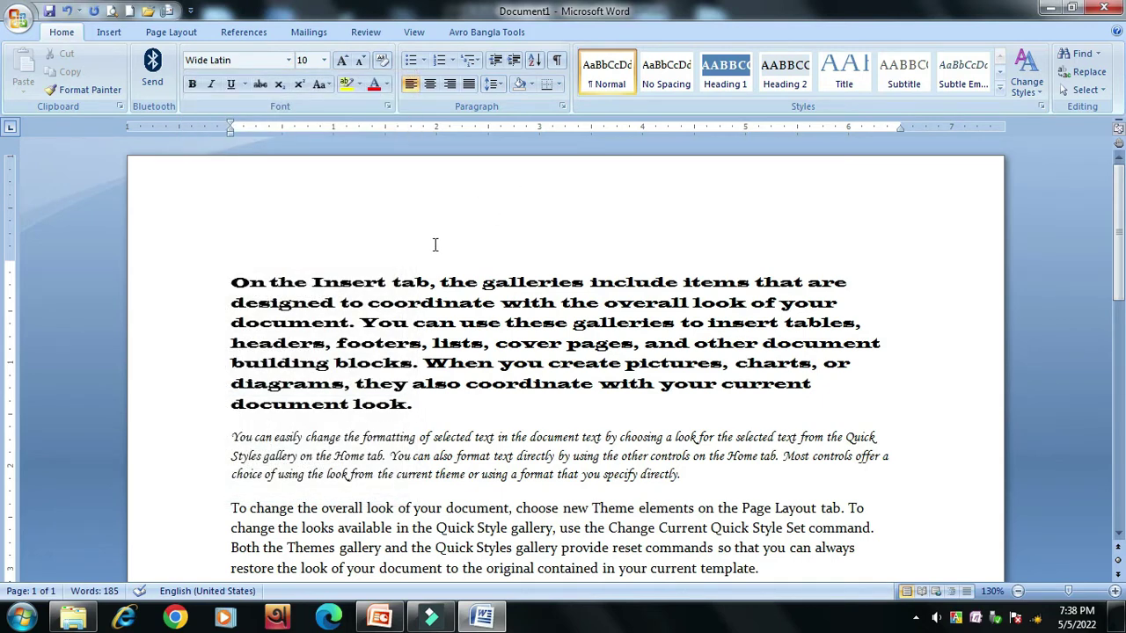
click(18, 20)
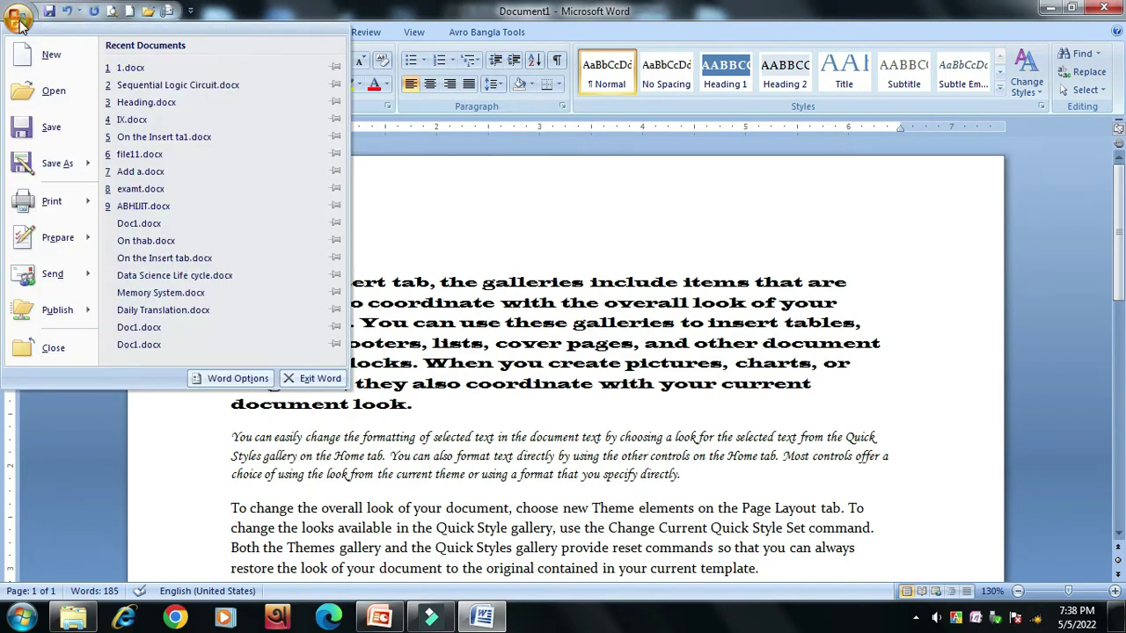
Step: Create a new blank document, Document2, from the New Document dialog
click(48, 55)
double_click(299, 203)
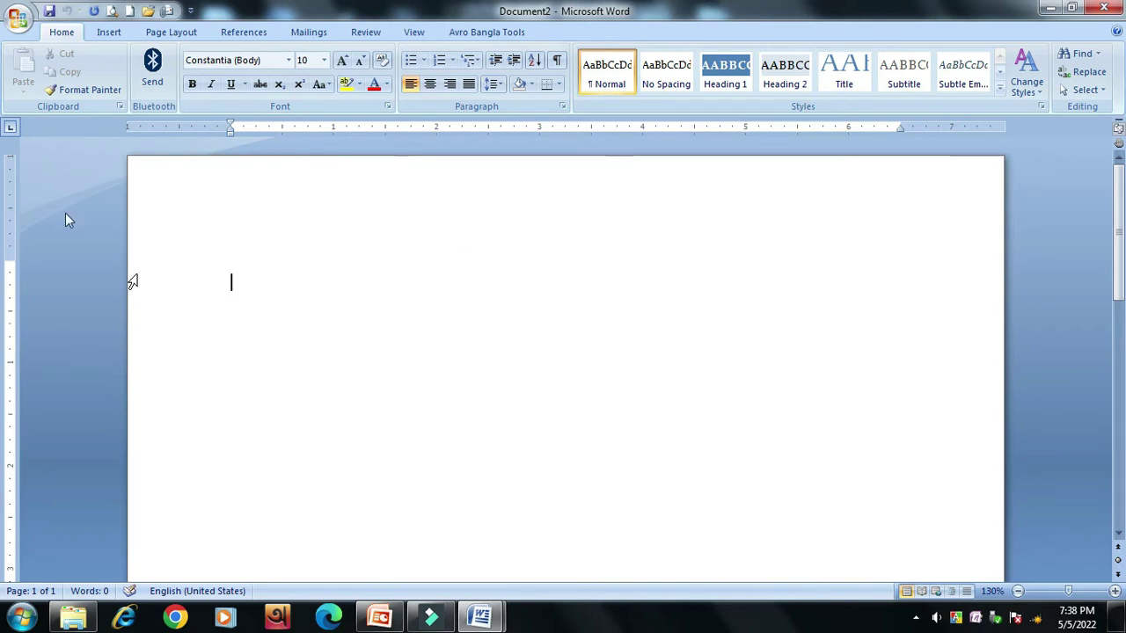
Step: Switch the font to Verdana and type 'hghhfgfgfdgf' on the first line
click(289, 61)
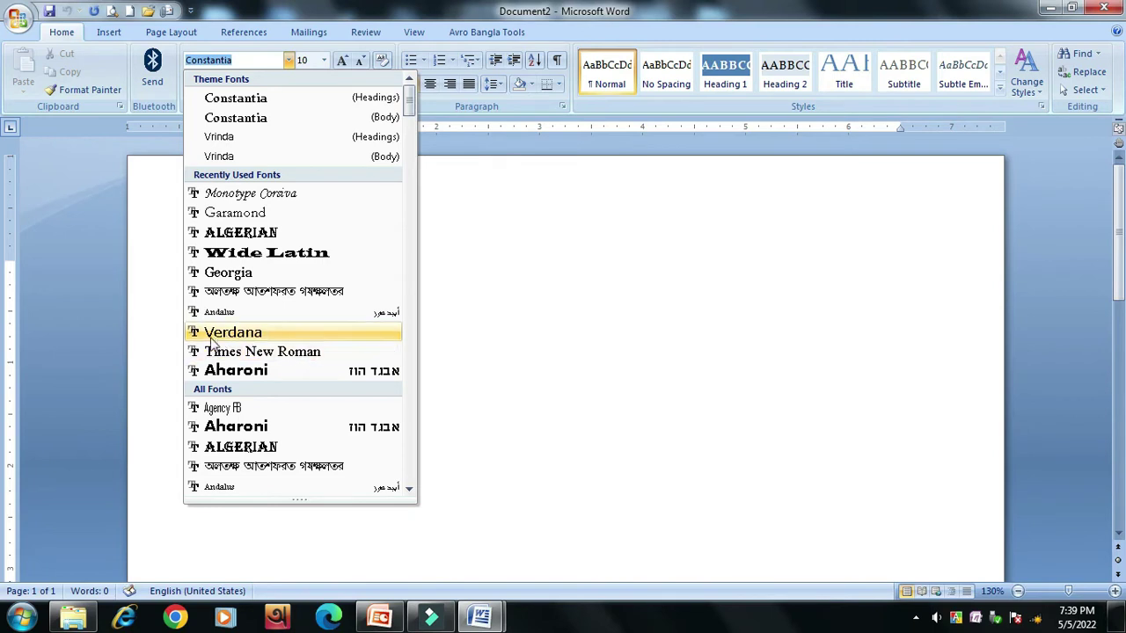
click(229, 334)
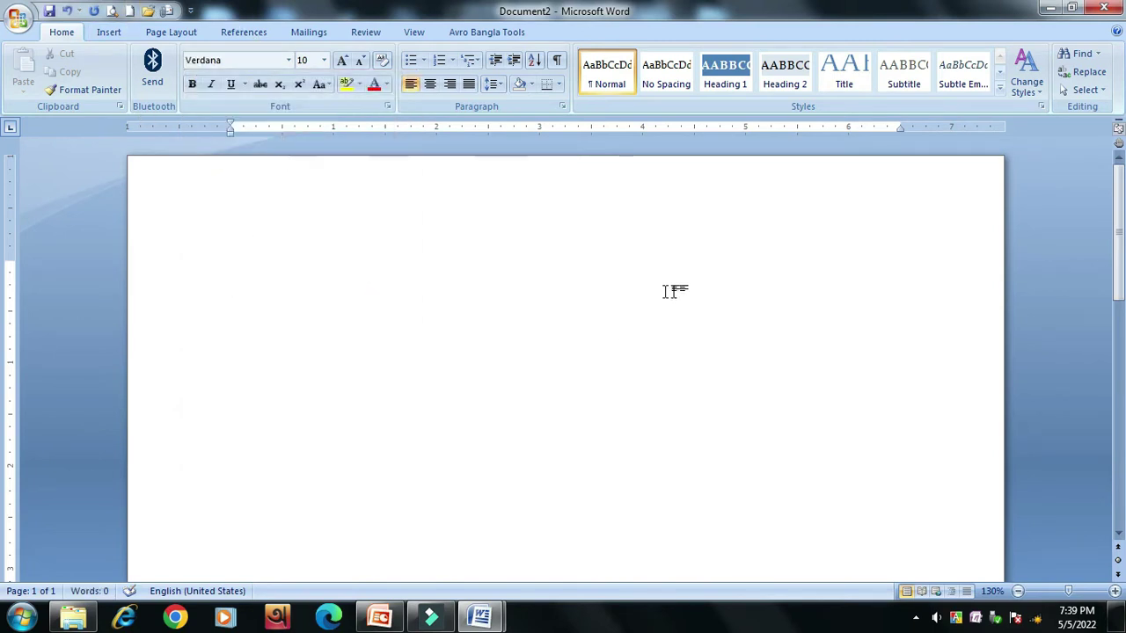
text(hghh)
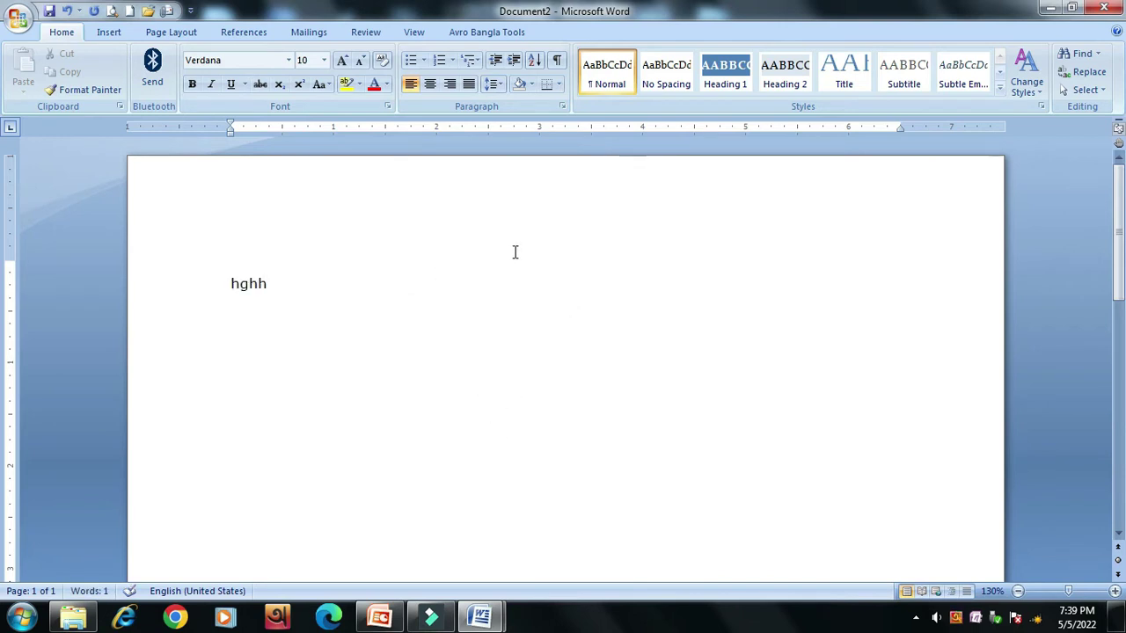
text(fgfgfdgf)
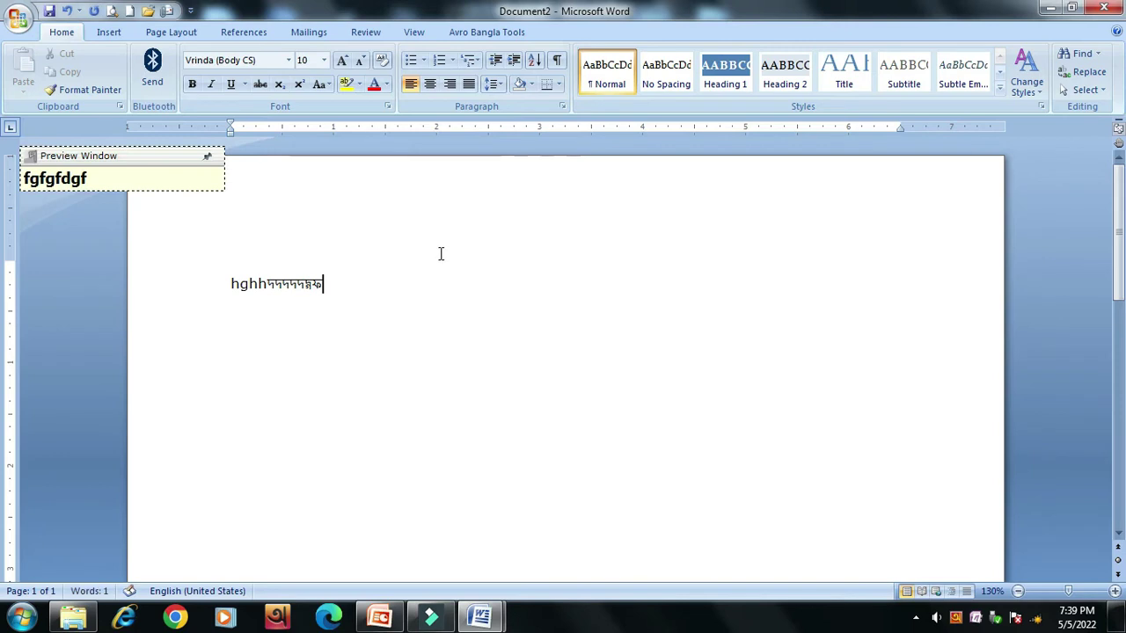
key(space)
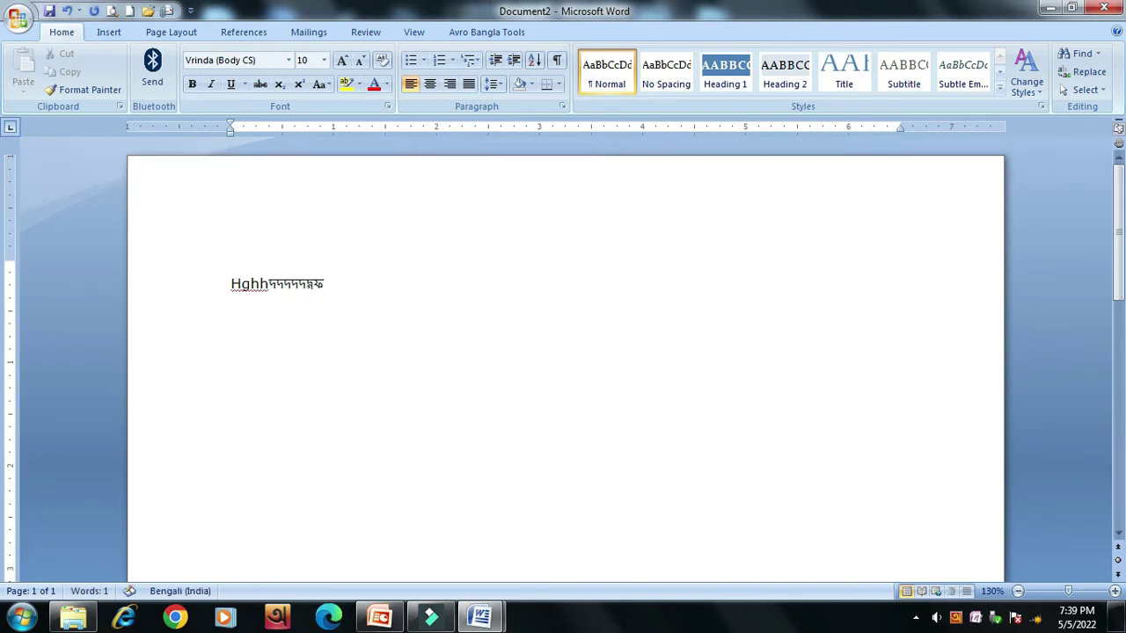
Step: Type the Bengali letters অ আ ক খ, separated by spaces, on the second line
text(অ)
key(space)
text(আ)
key(space)
text(k)
key(space)
text(kh)
key(space)
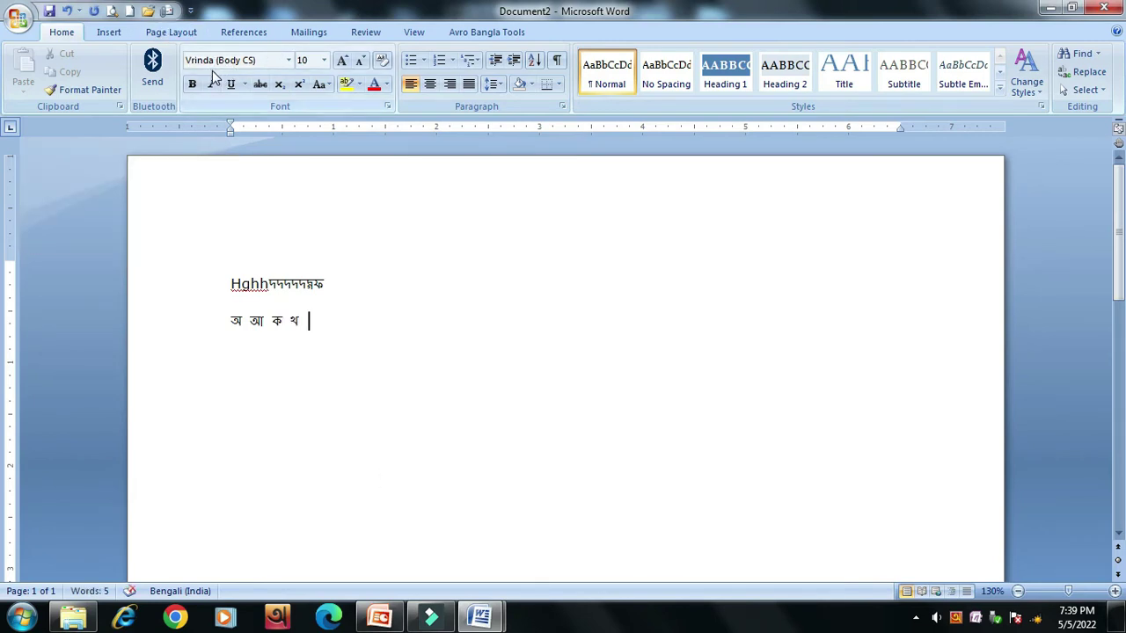
Step: Switch to Document1 and enlarge the third sample paragraph to 26 pt
mouse_move(490, 623)
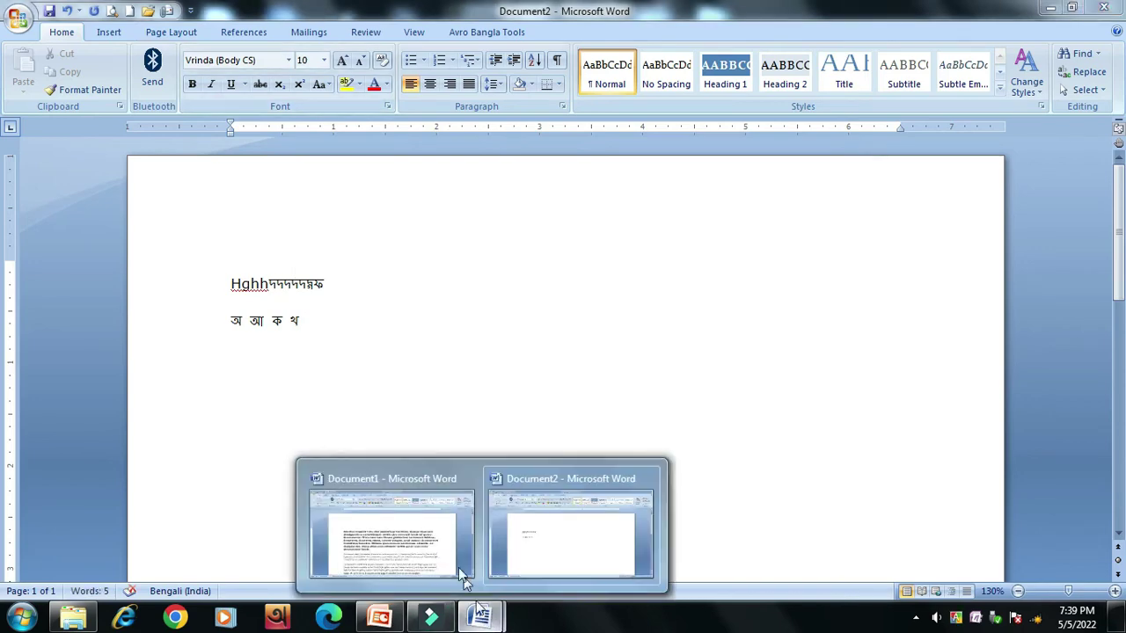
click(407, 533)
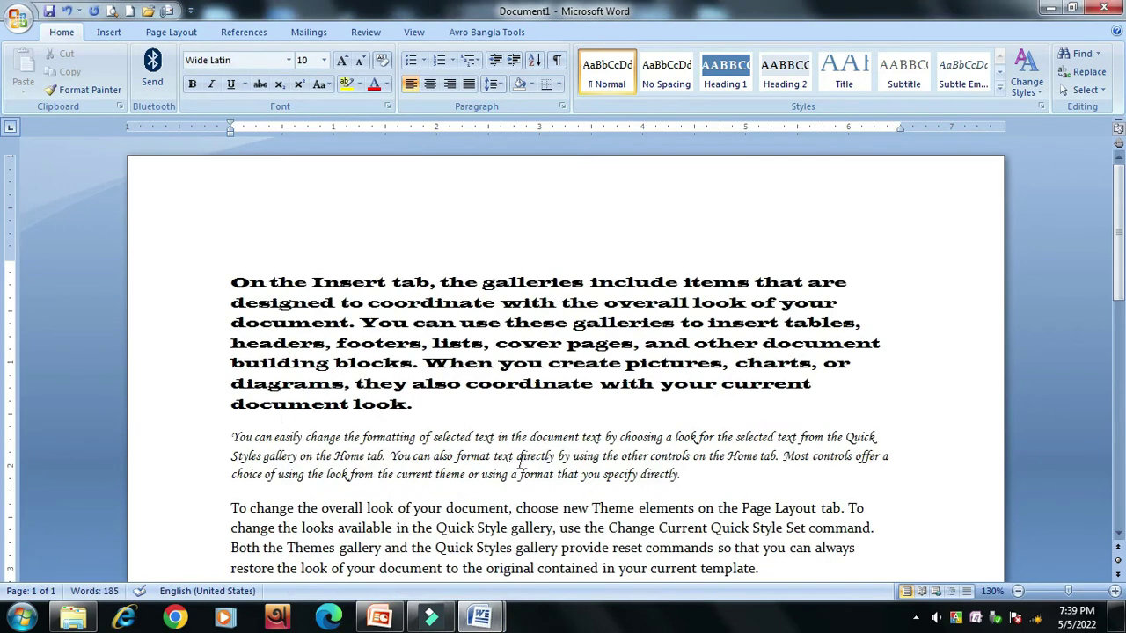
scroll(430, 449, down, 1)
scroll(352, 413, down, 1)
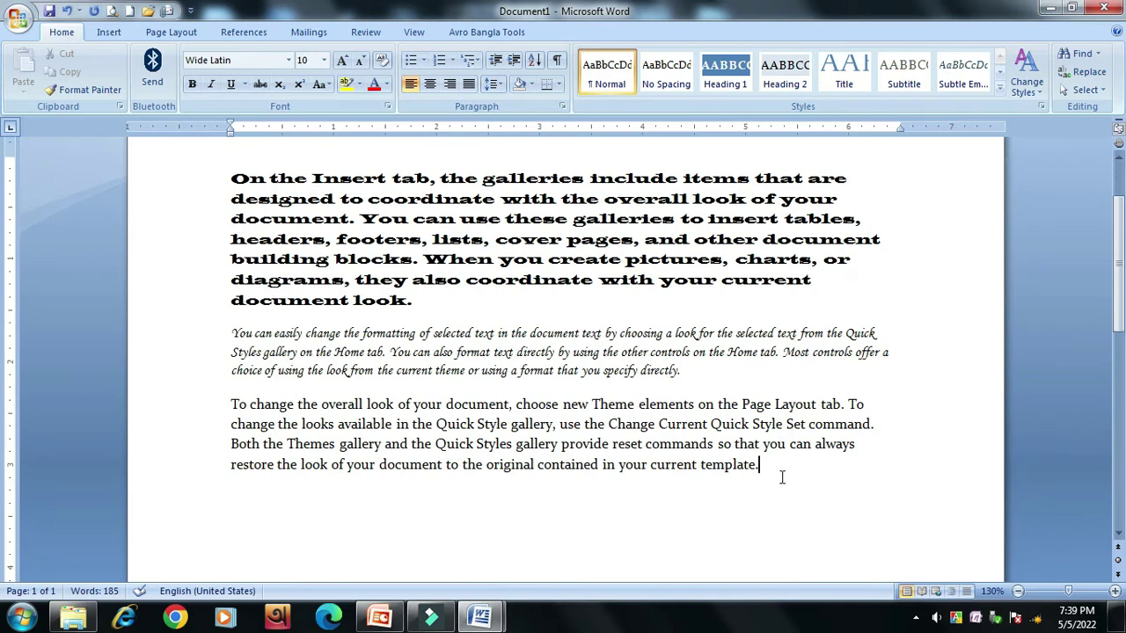
drag(780, 476, 235, 404)
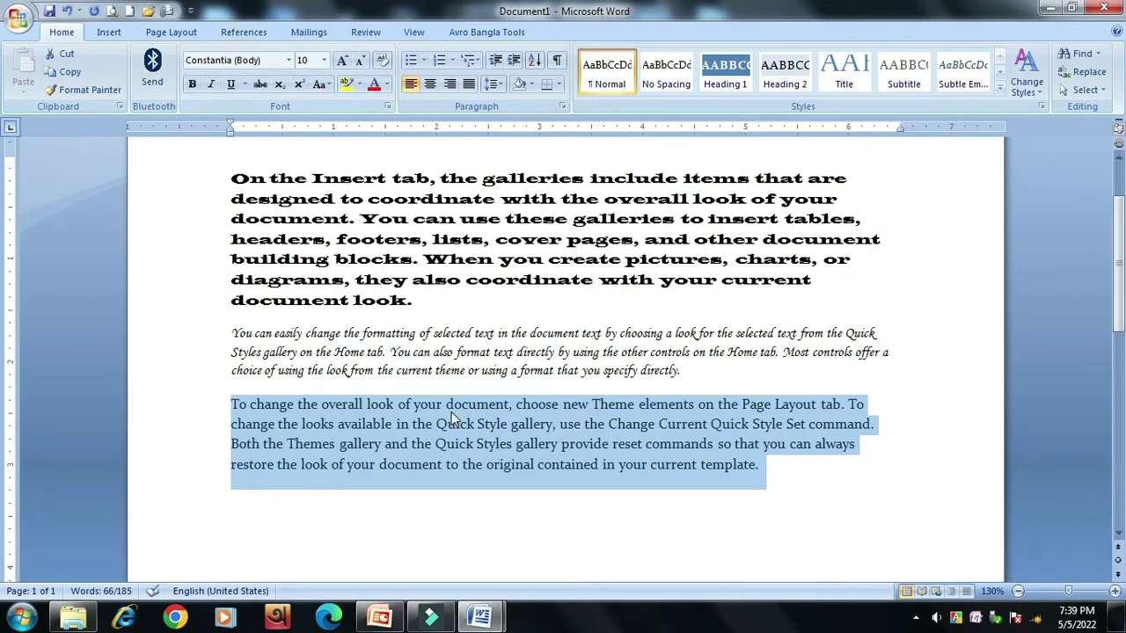
click(324, 60)
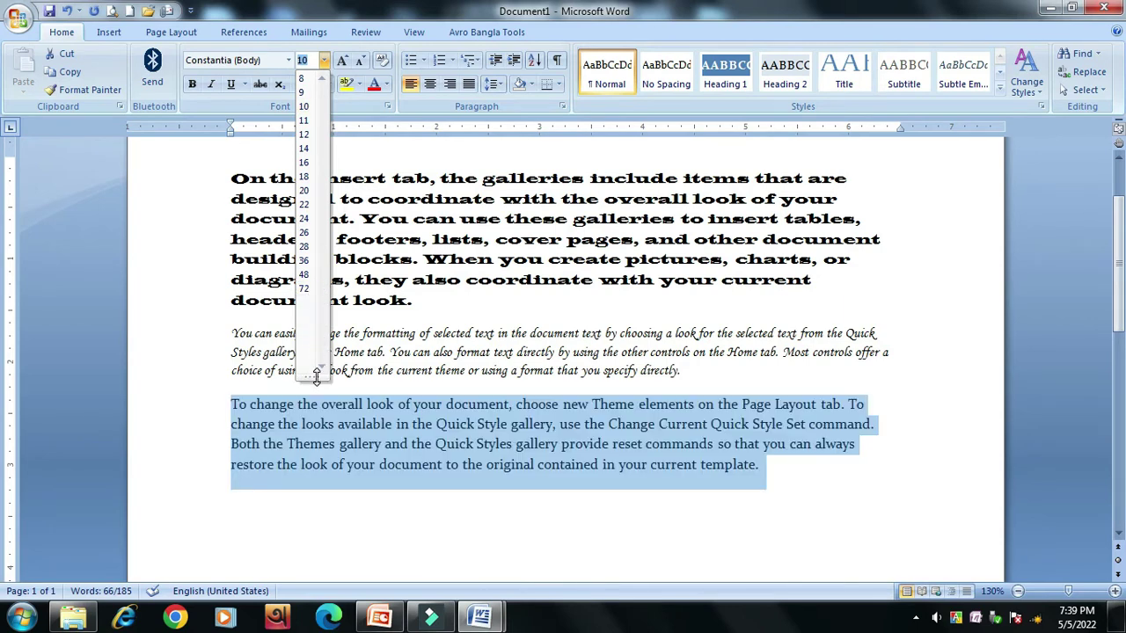
click(307, 233)
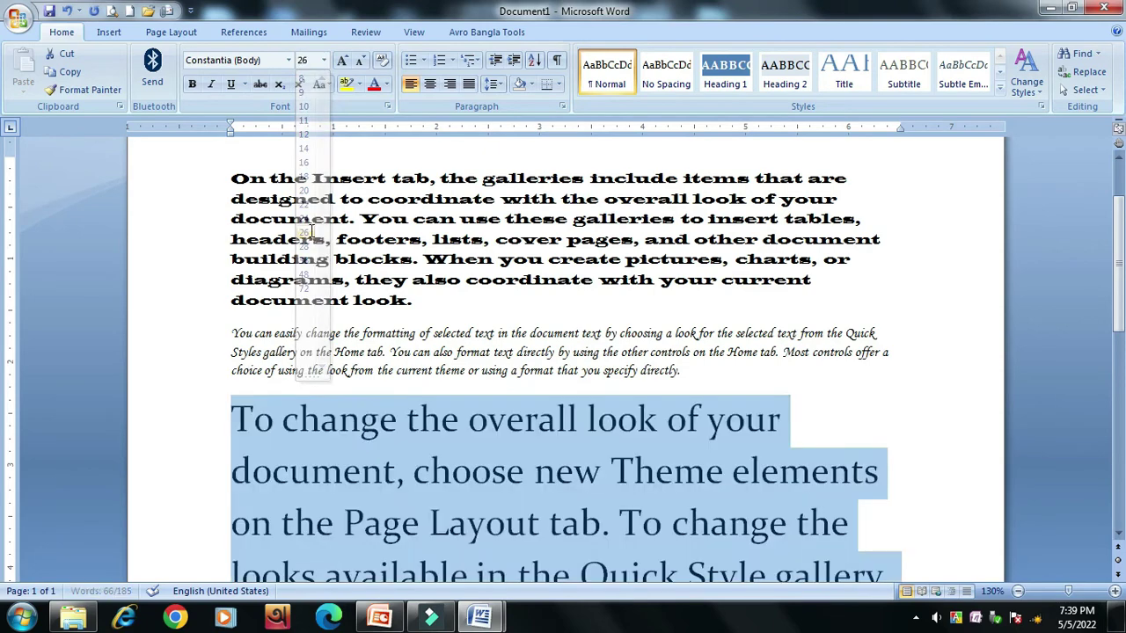
Step: Select just the opening letter T of the 26-pt paragraph
scroll(545, 398, down, 3)
scroll(537, 395, down, 2)
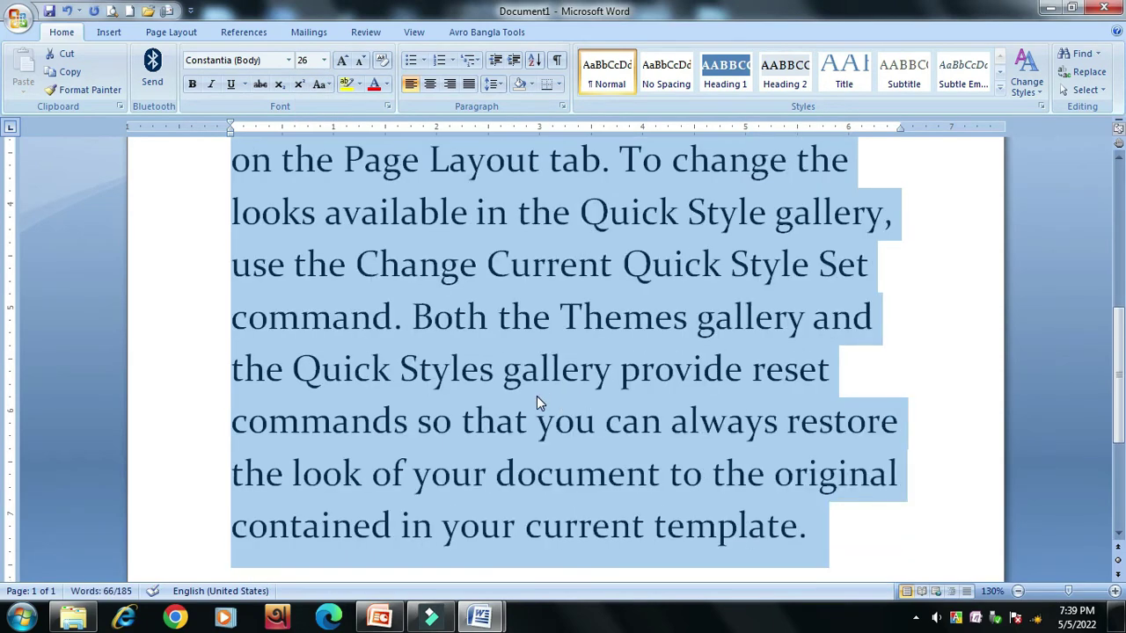
scroll(537, 396, up, 6)
click(535, 396)
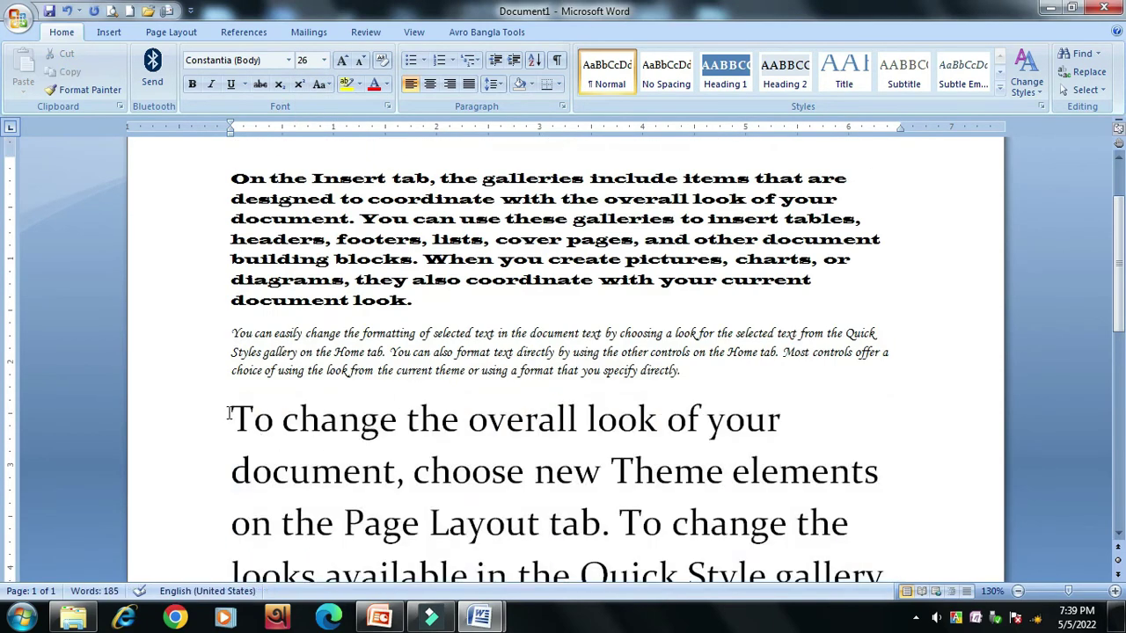
drag(228, 415, 251, 415)
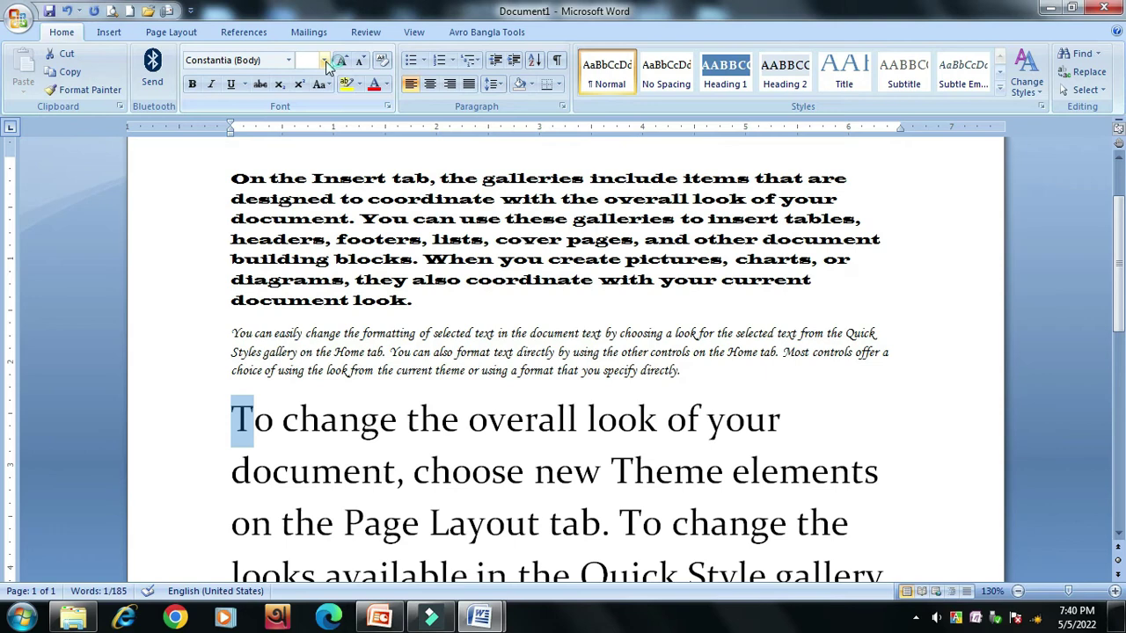
text(500)
Step: Apply a 500 pt font size to the letter T
key(Return)
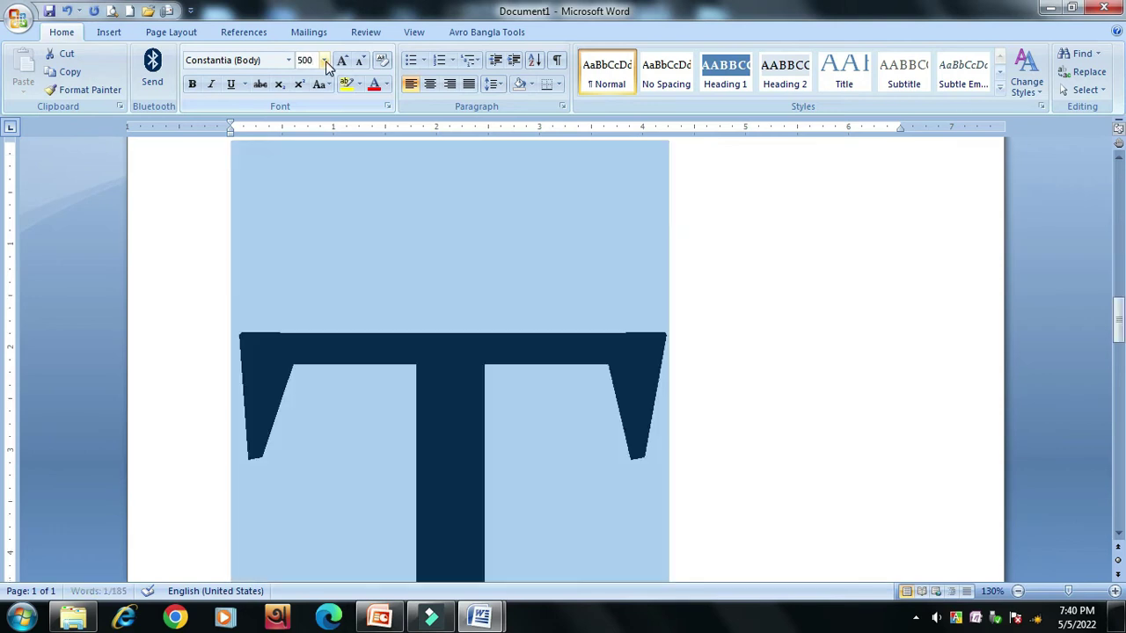
click(613, 366)
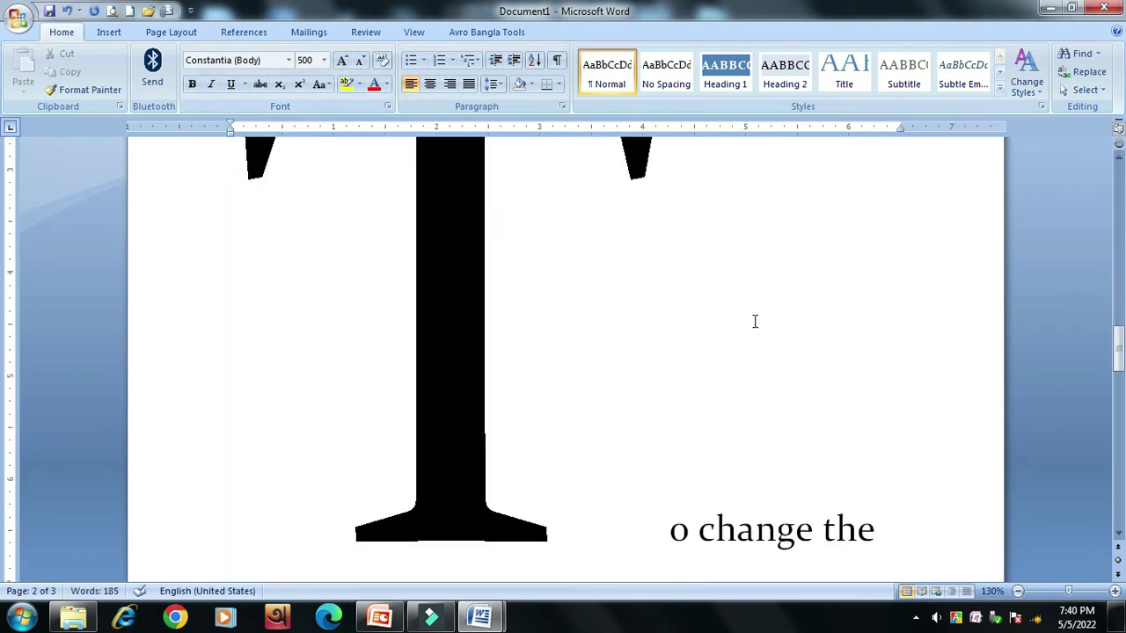
scroll(701, 351, up, 3)
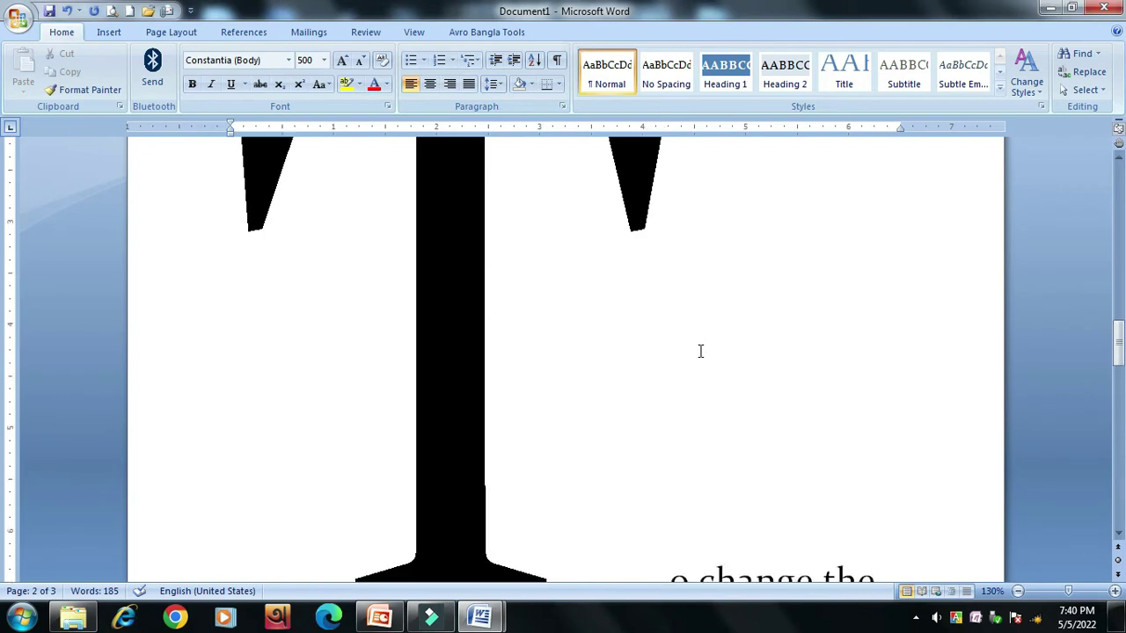
scroll(701, 352, up, 3)
Step: Shrink the giant letter T down to 12 pt
click(324, 60)
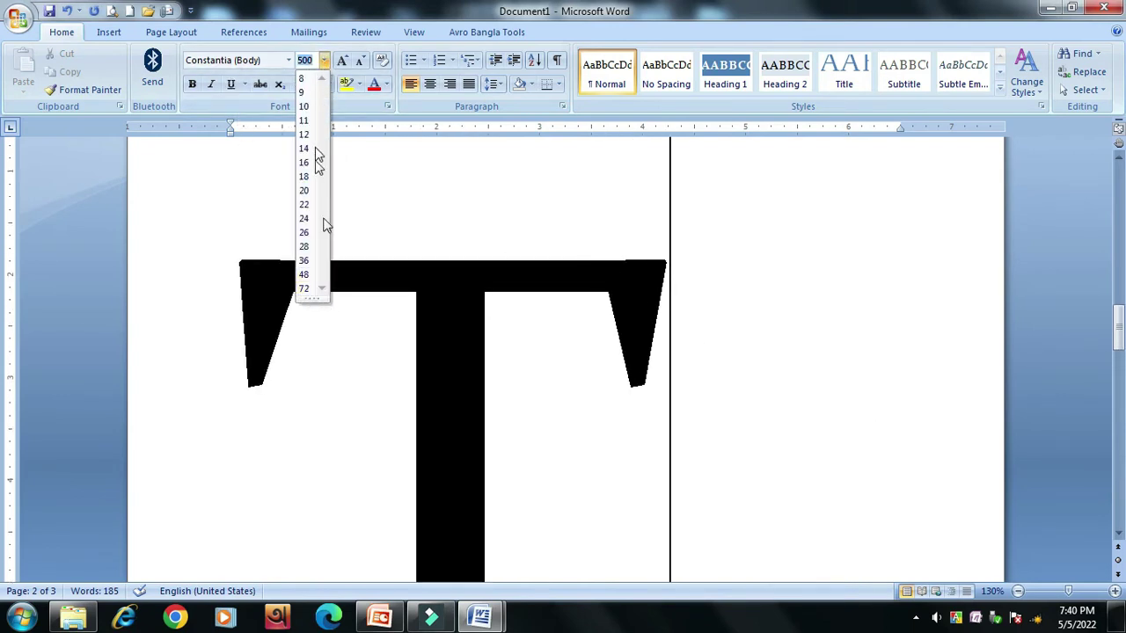
click(769, 320)
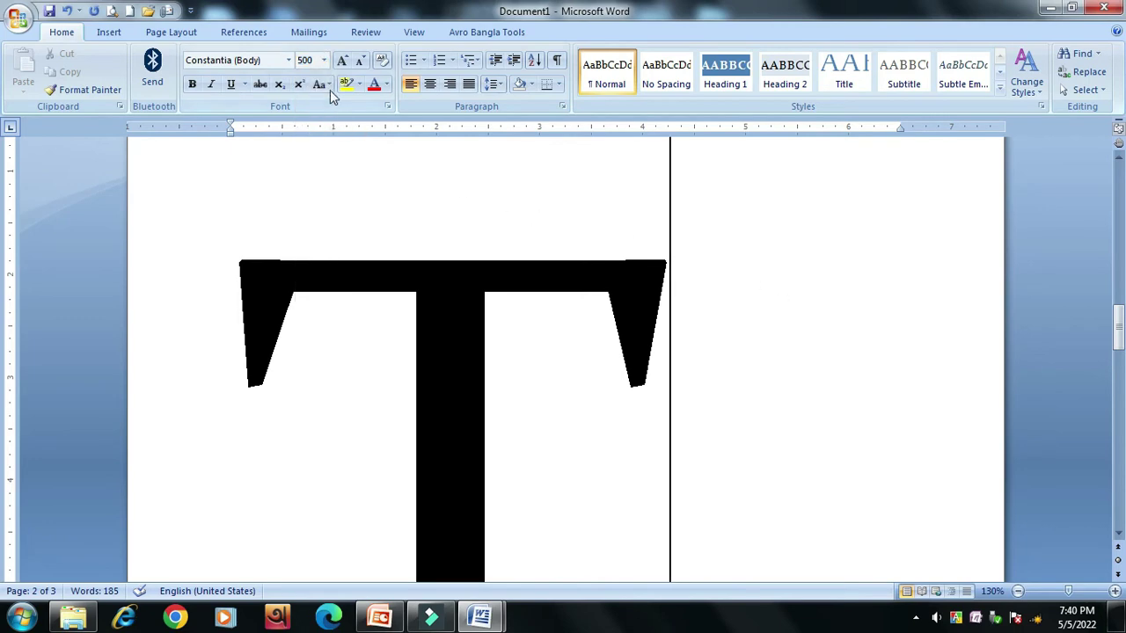
click(324, 60)
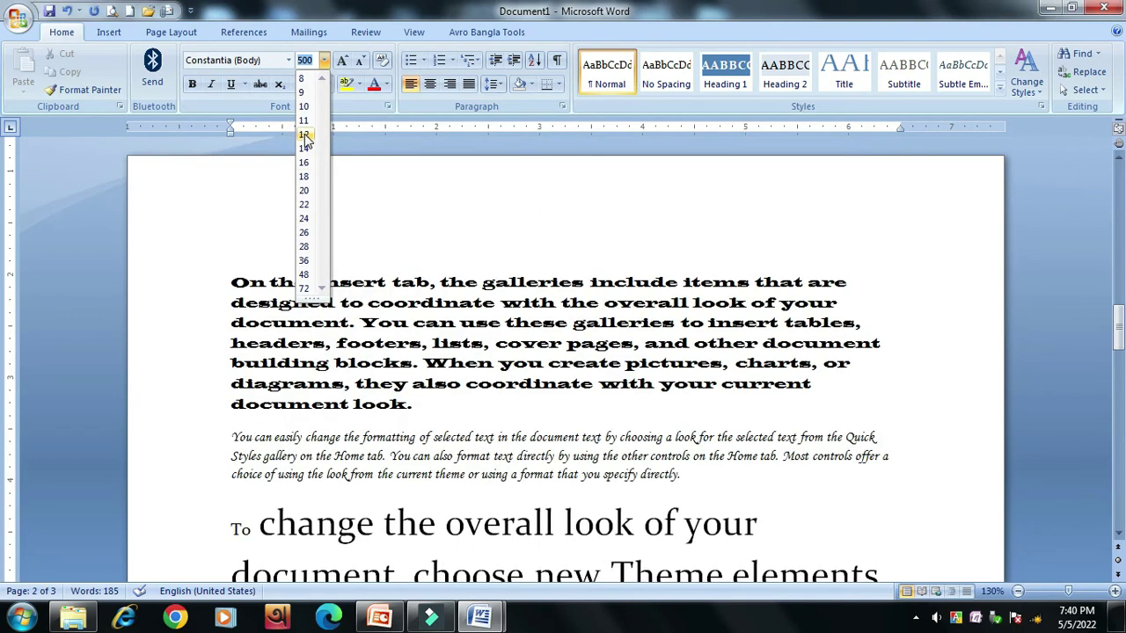
click(799, 347)
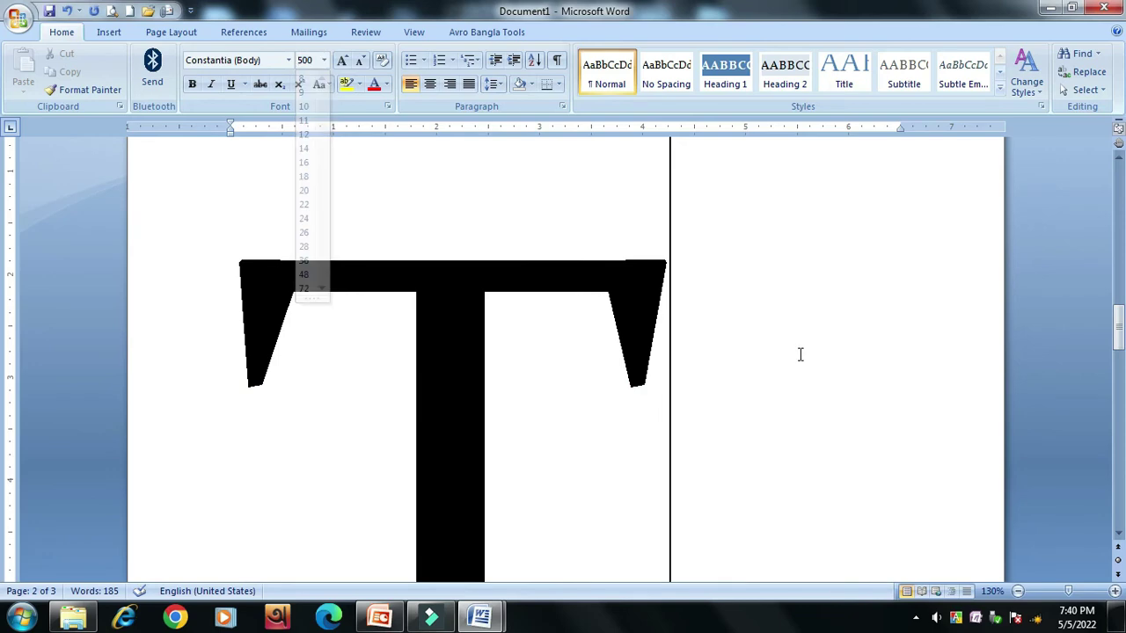
scroll(799, 351, down, 5)
scroll(800, 360, down, 5)
scroll(799, 377, down, 5)
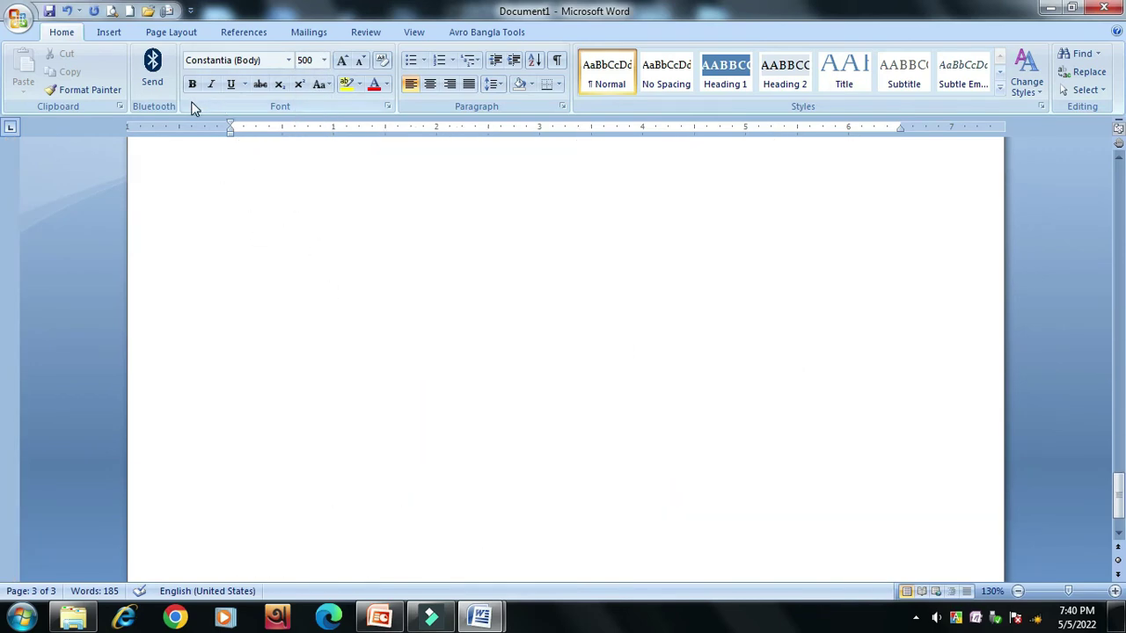
click(324, 62)
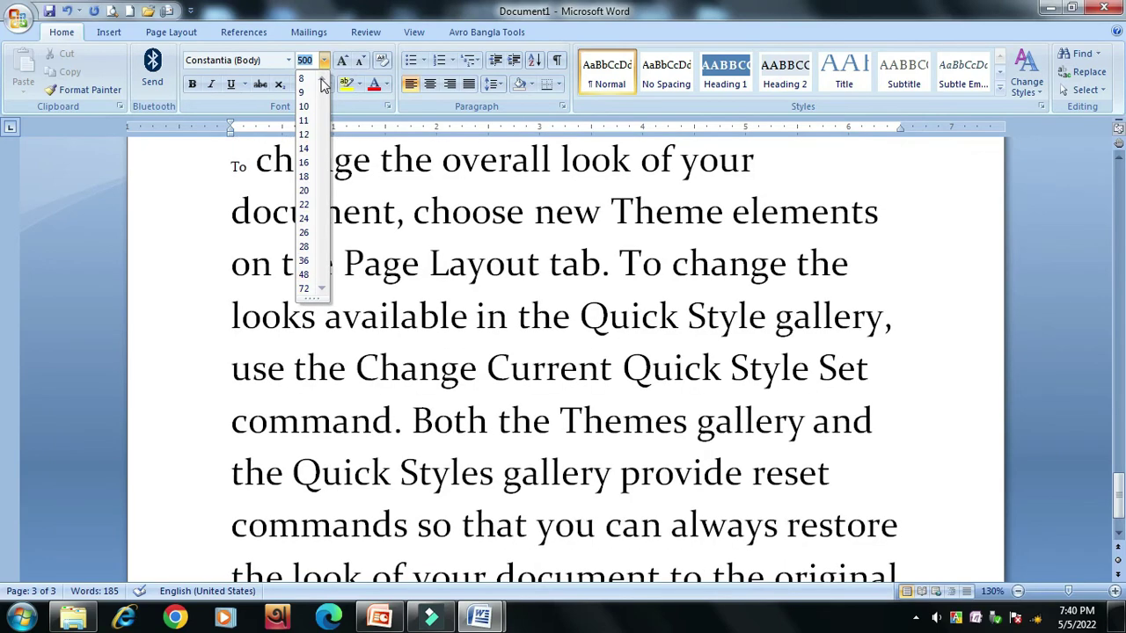
click(303, 134)
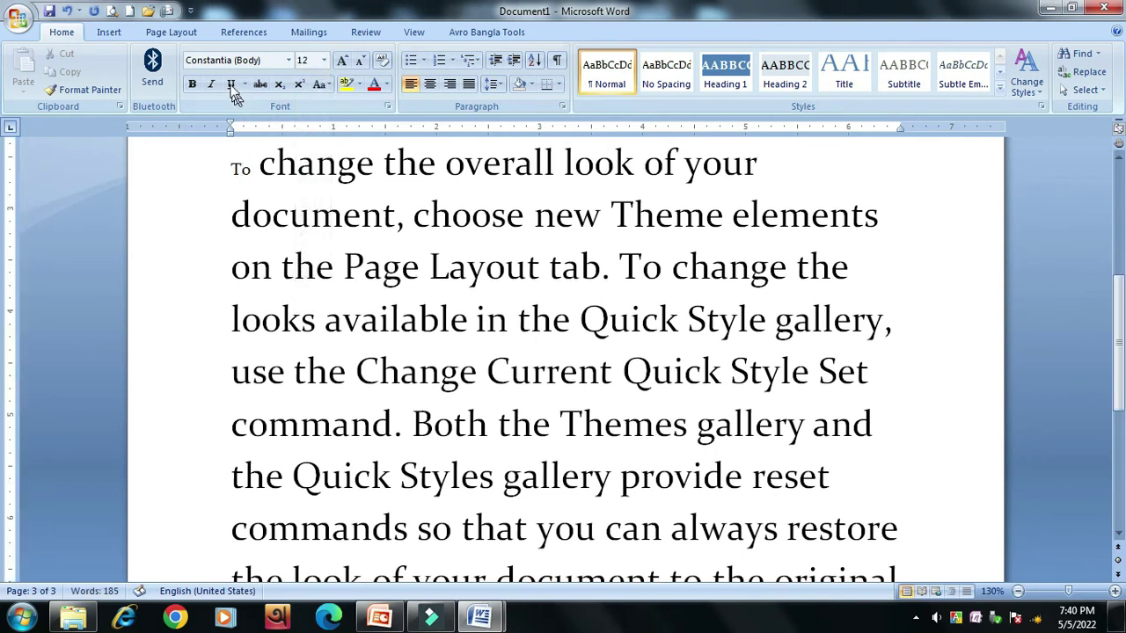
click(289, 62)
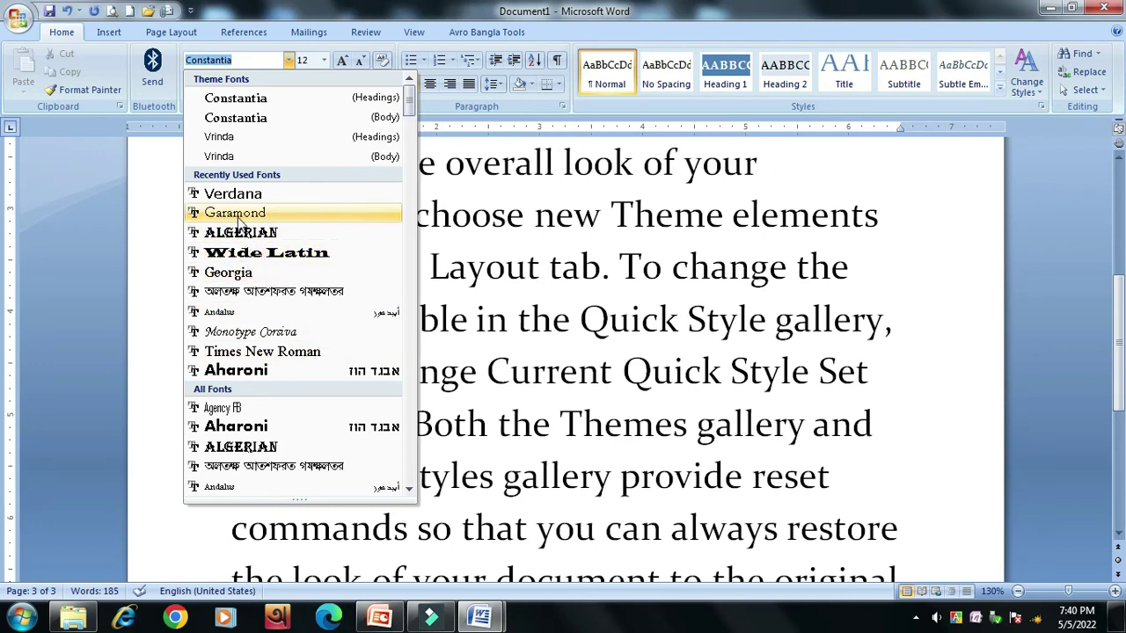
scroll(304, 378, down, 3)
scroll(305, 385, down, 3)
scroll(303, 382, down, 5)
scroll(356, 321, down, 10)
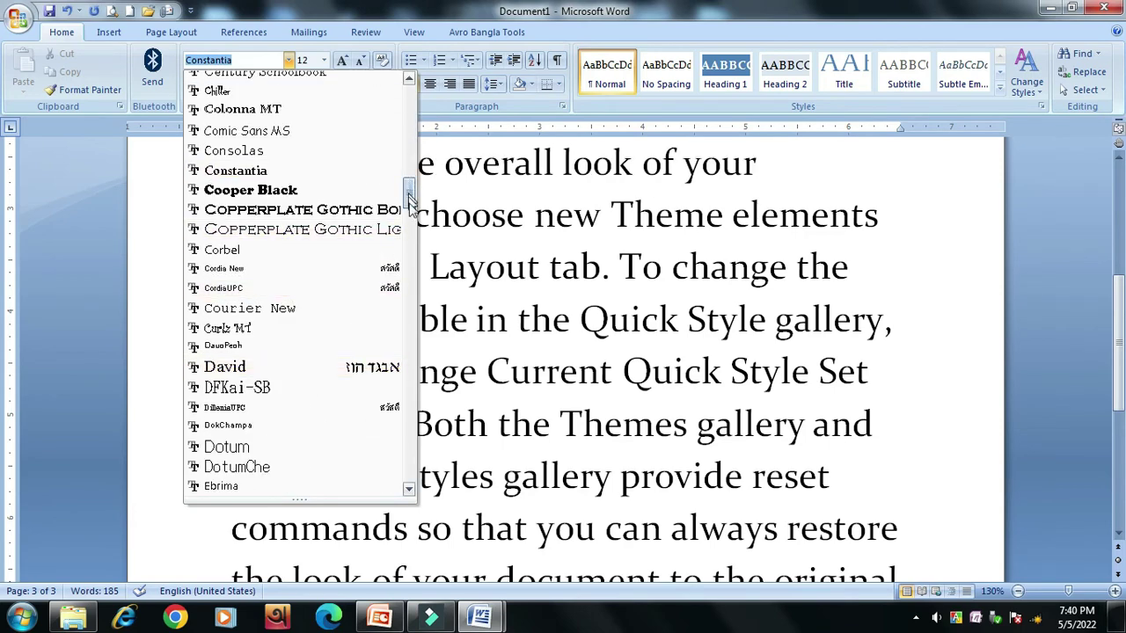
drag(409, 198, 410, 457)
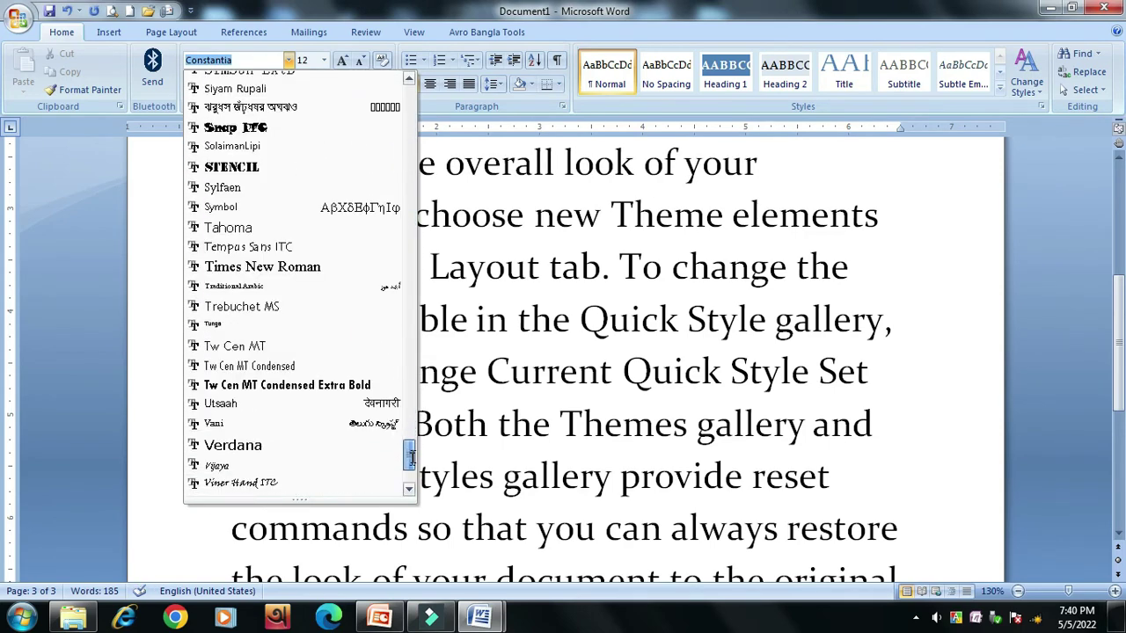
drag(411, 458, 391, 88)
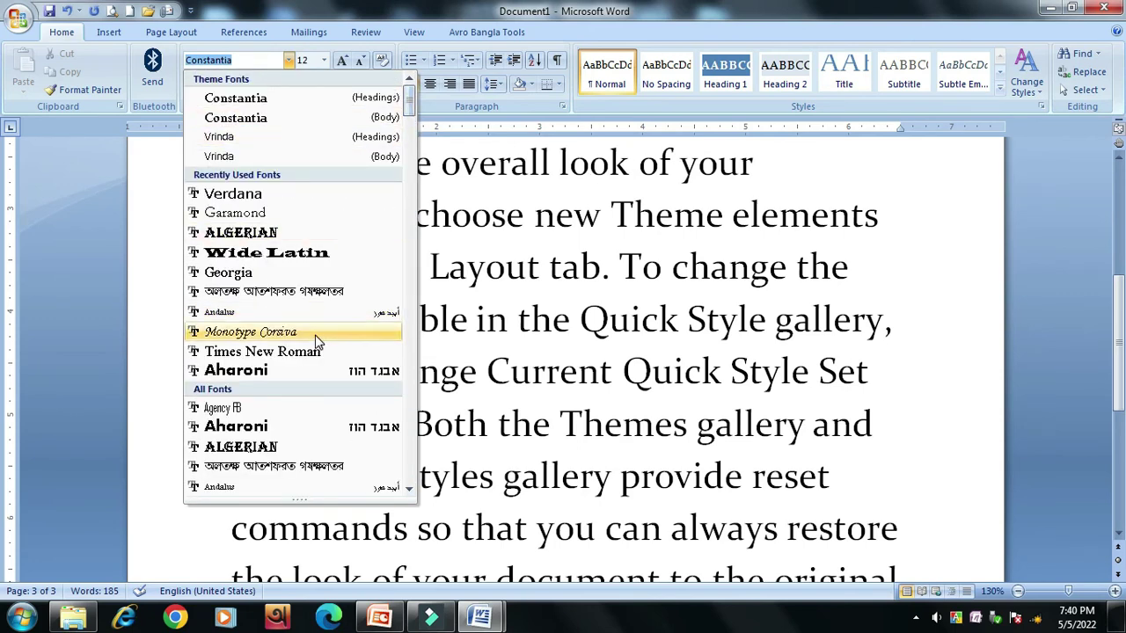
click(487, 321)
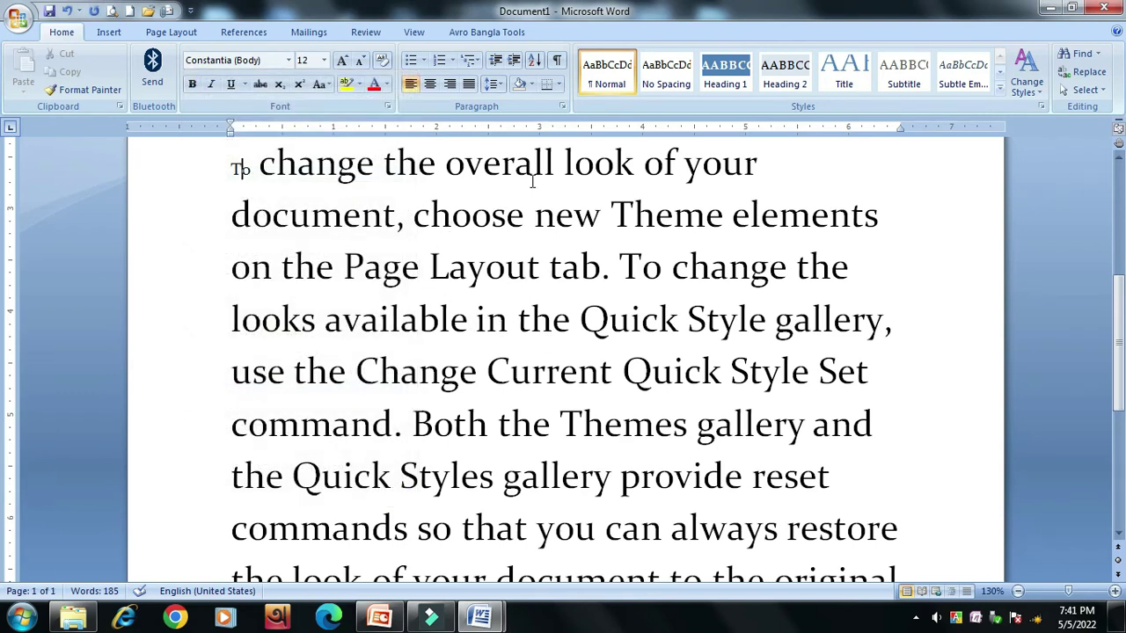
Step: Return to PowerPoint, show the Thank You slide (slide 6), and zoom in twice
click(379, 617)
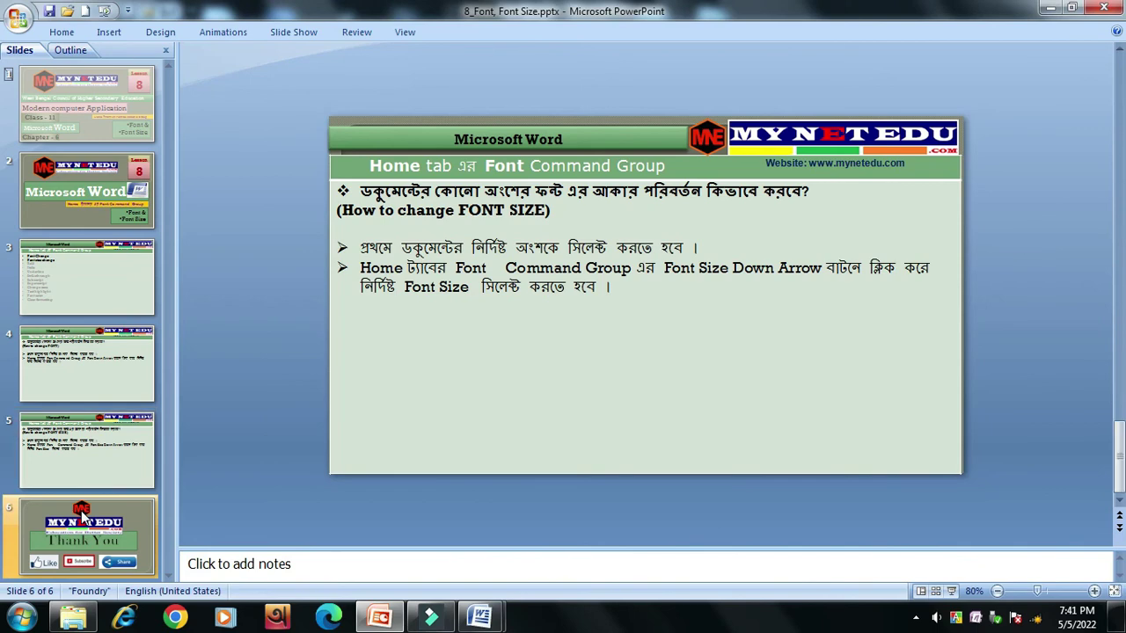
click(85, 518)
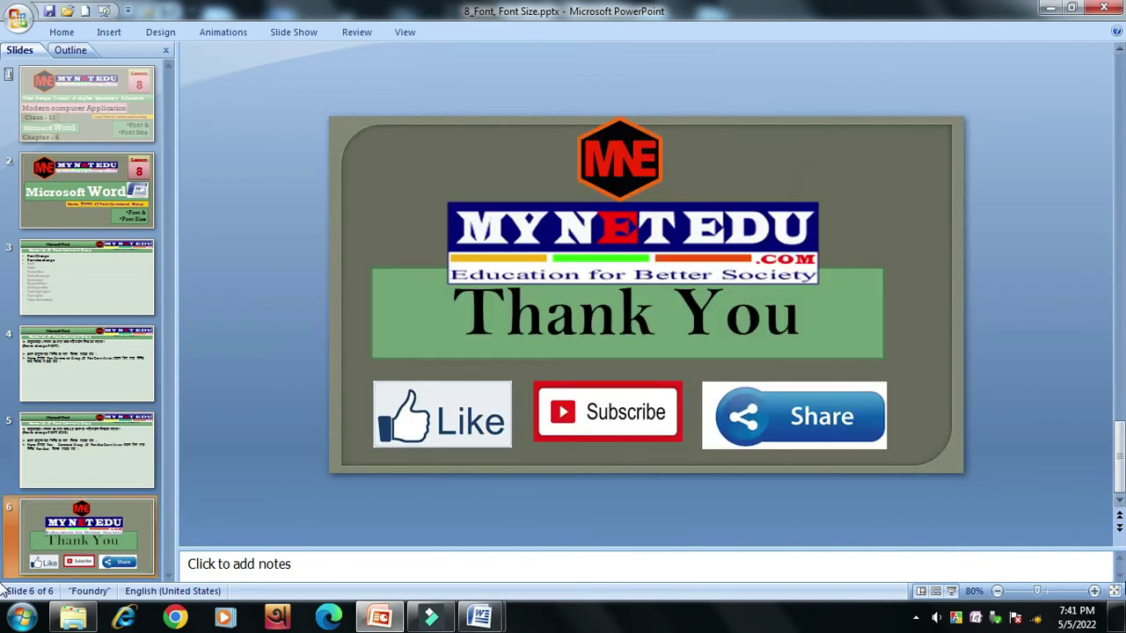
click(1094, 592)
click(1094, 592)
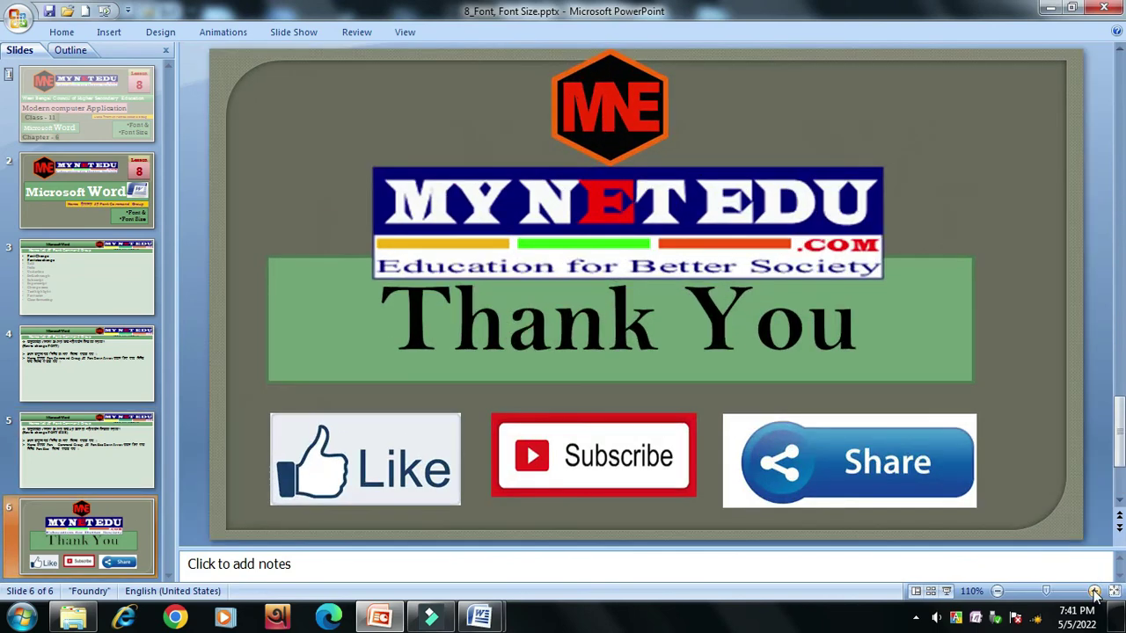